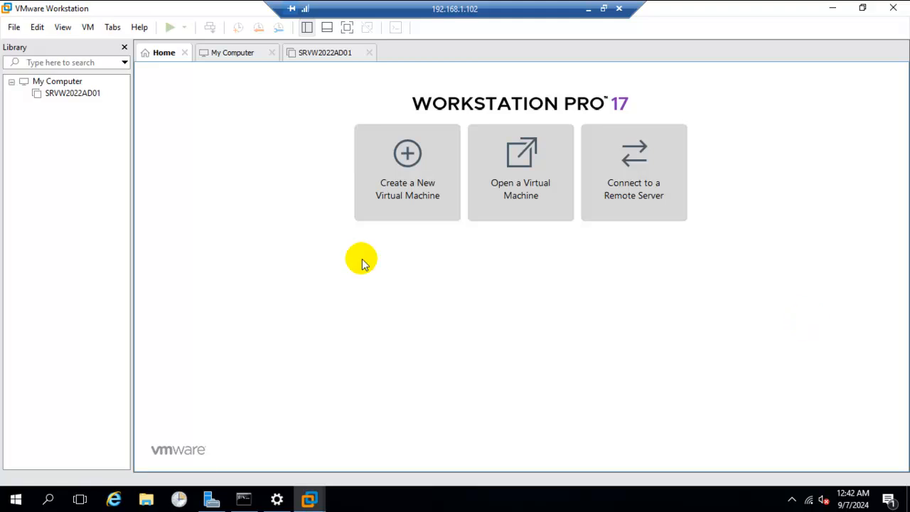
Step: Start creating a new virtual machine with the Custom (advanced) configuration and Workstation 17.5.x hardware compatibility
left_click(407, 163)
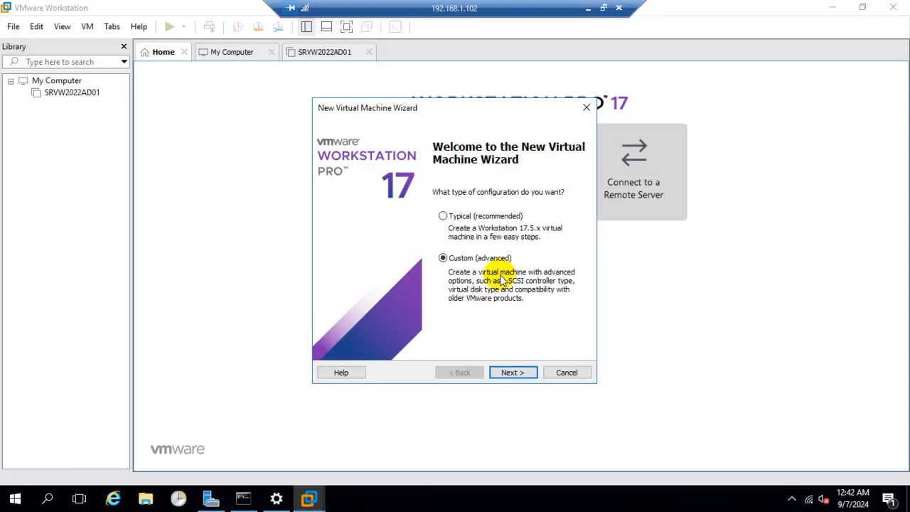
left_click(492, 263)
left_click(511, 374)
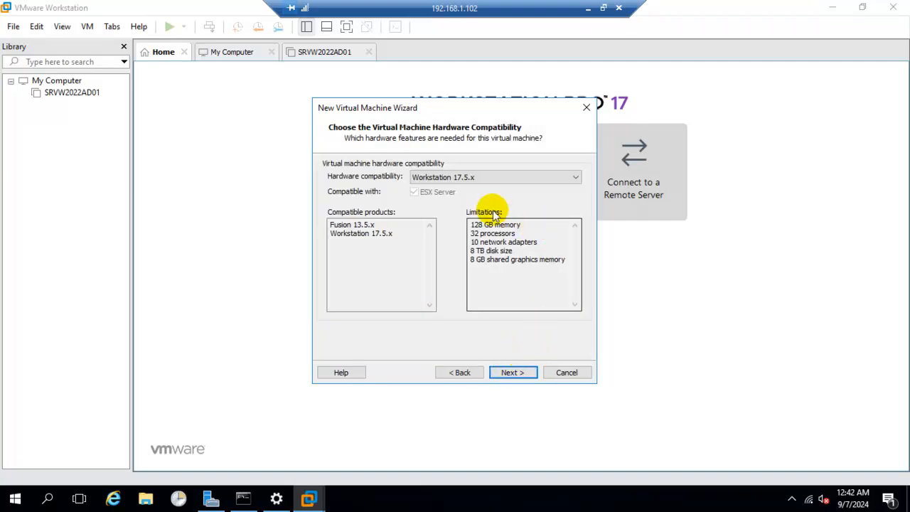
left_click(513, 374)
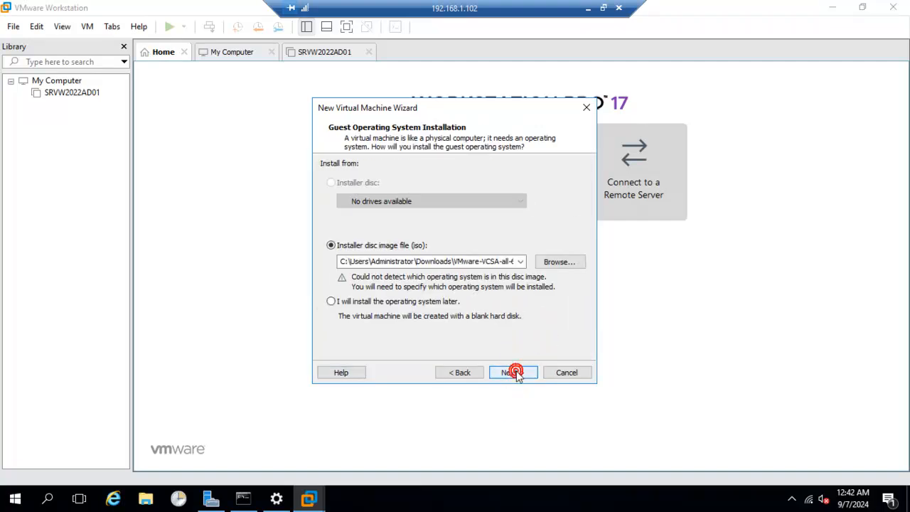
Step: Choose the Windows10 ISO from the Downloads folder as the installer disc image for the guest operating system
left_click(557, 262)
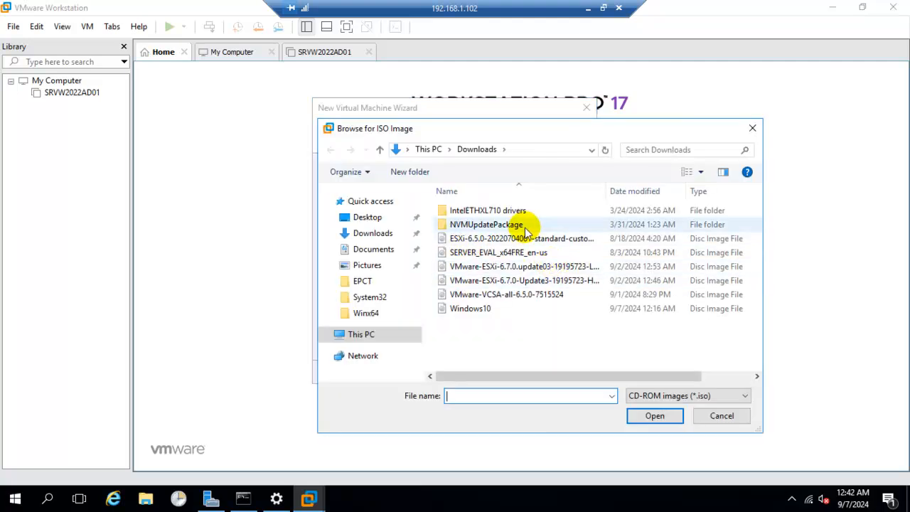
left_click(478, 311)
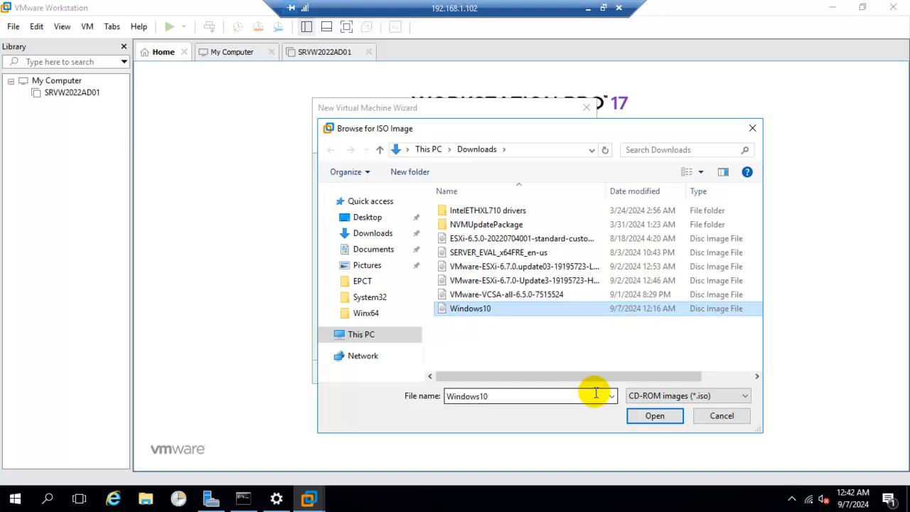
left_click(651, 417)
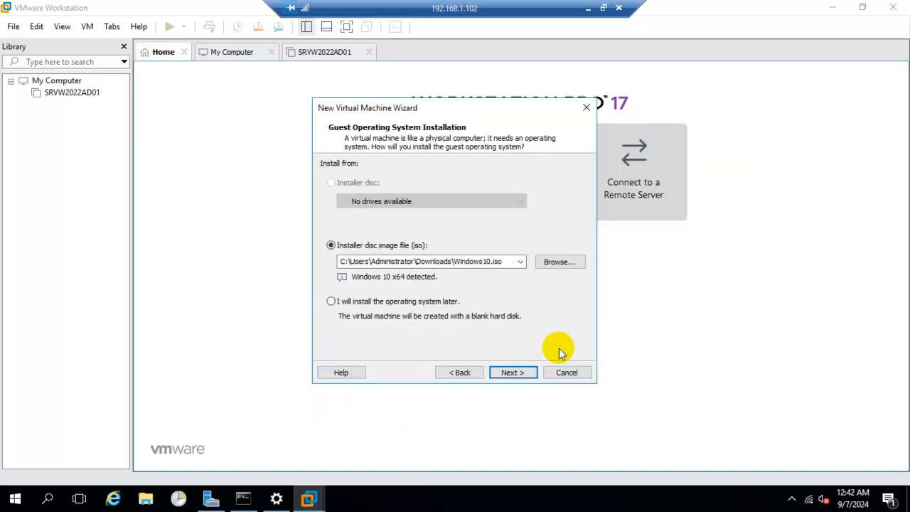
left_click(513, 373)
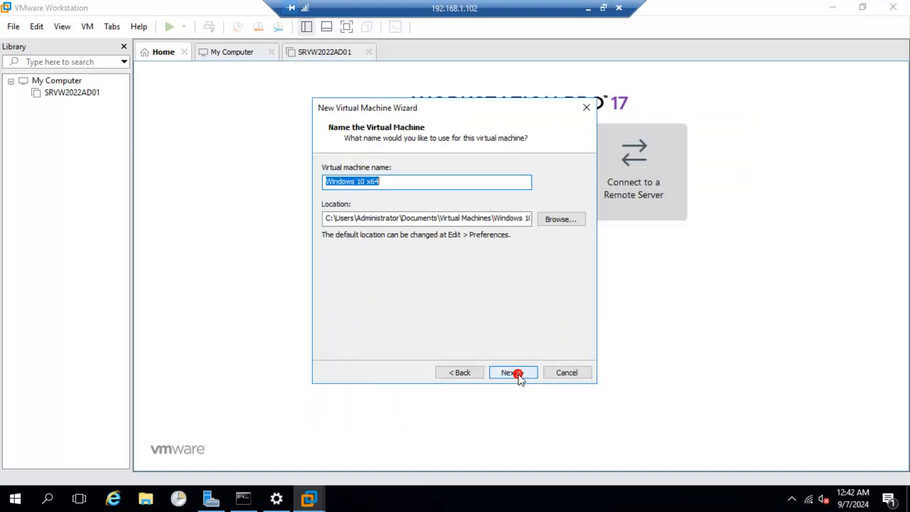
Step: Create a folder named Win10 on the VM (D:) drive and use it as the virtual machine's location
left_click(568, 219)
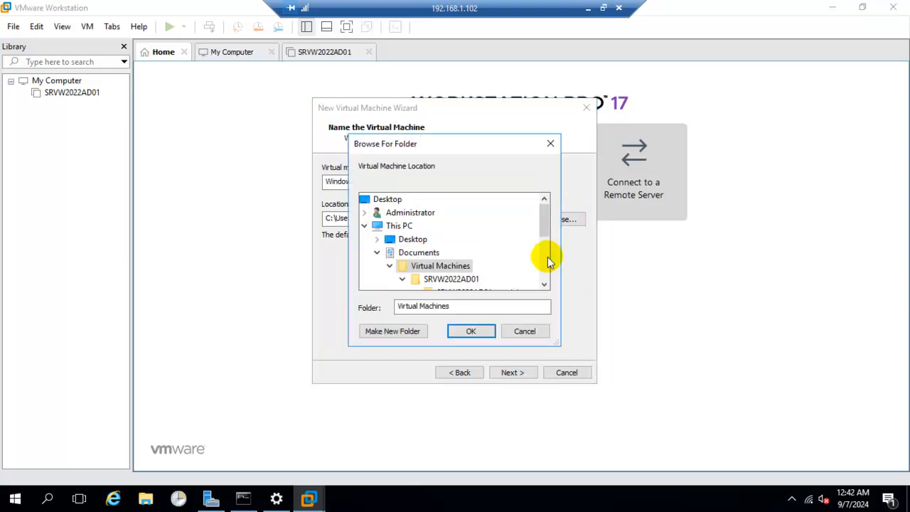
scroll(542, 248, "down", 2)
scroll(543, 268, "down", 1)
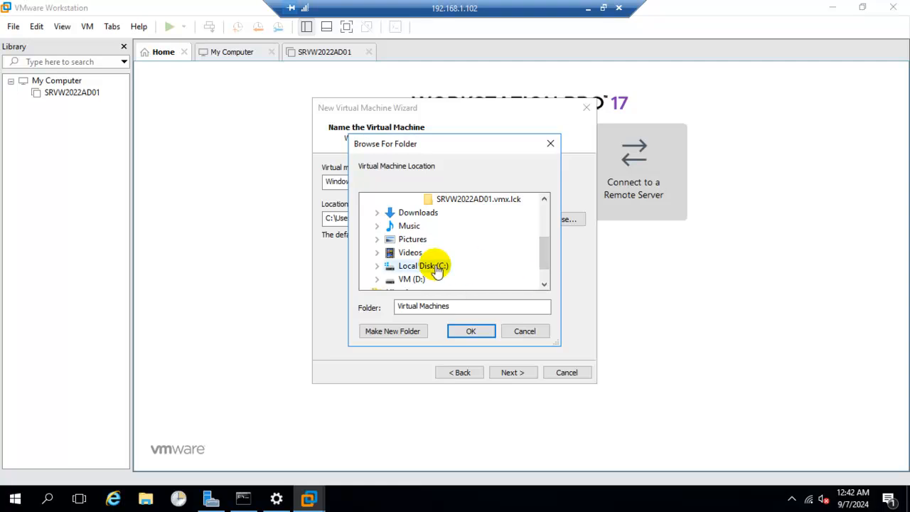
left_click(414, 281)
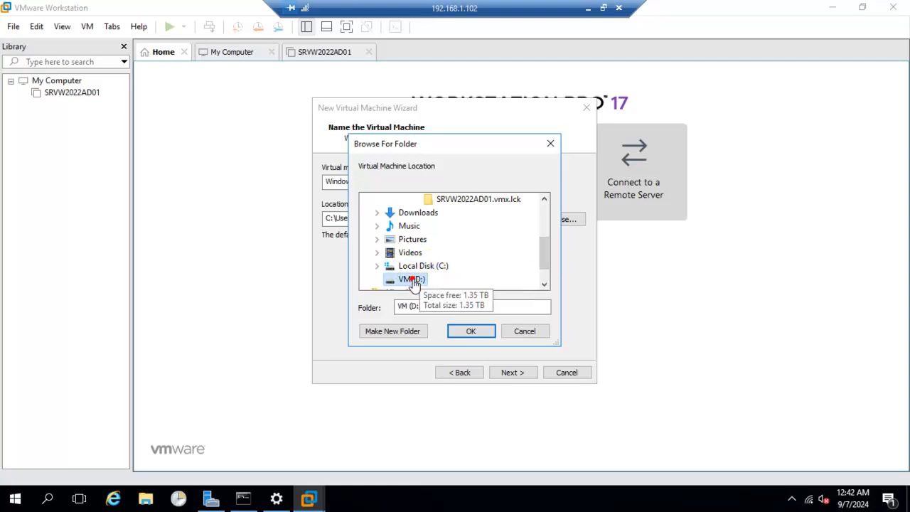
left_click(405, 332)
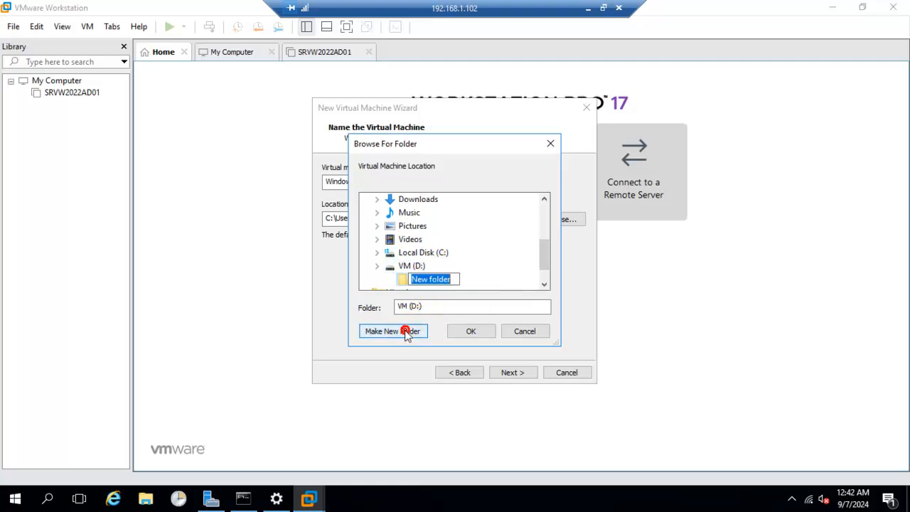
type("Win10")
key("Return")
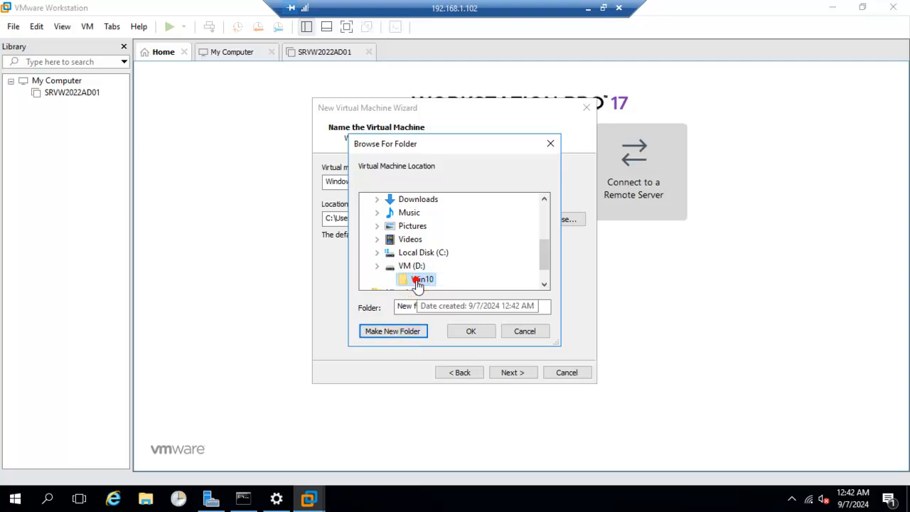
left_click(479, 329)
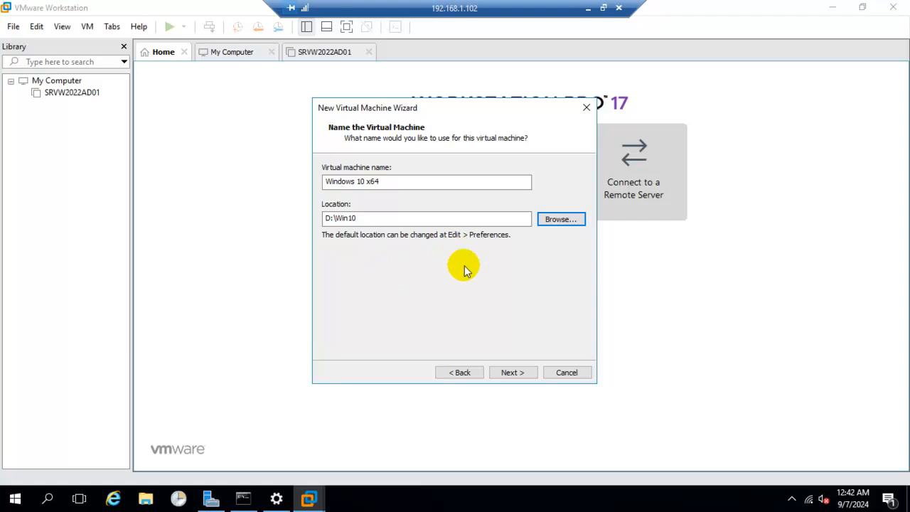
Step: Name the virtual machine Win10Test and continue to the firmware settings
left_click(404, 182)
key("ctrl+a")
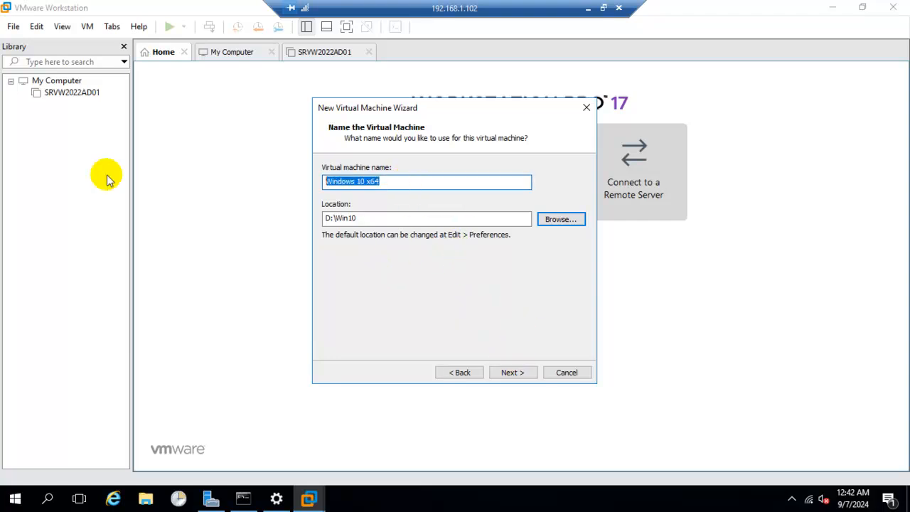
type("Win10Test")
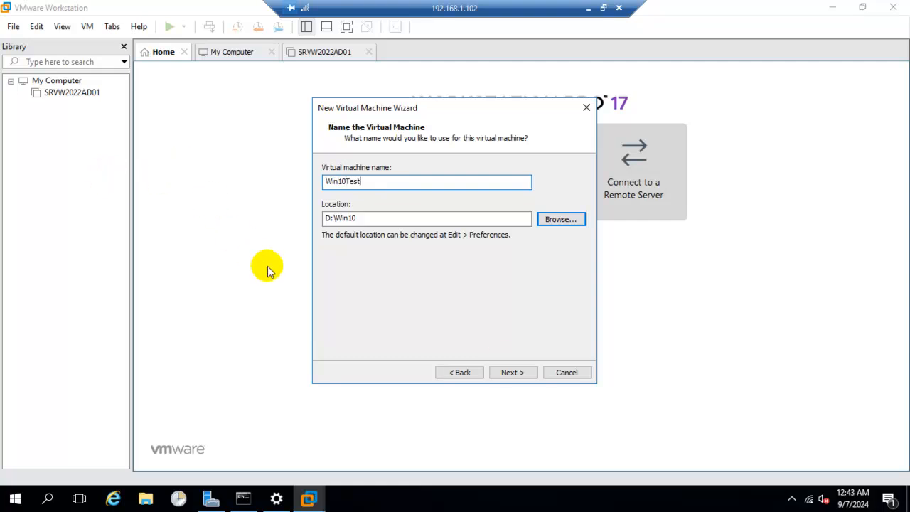
left_click(509, 372)
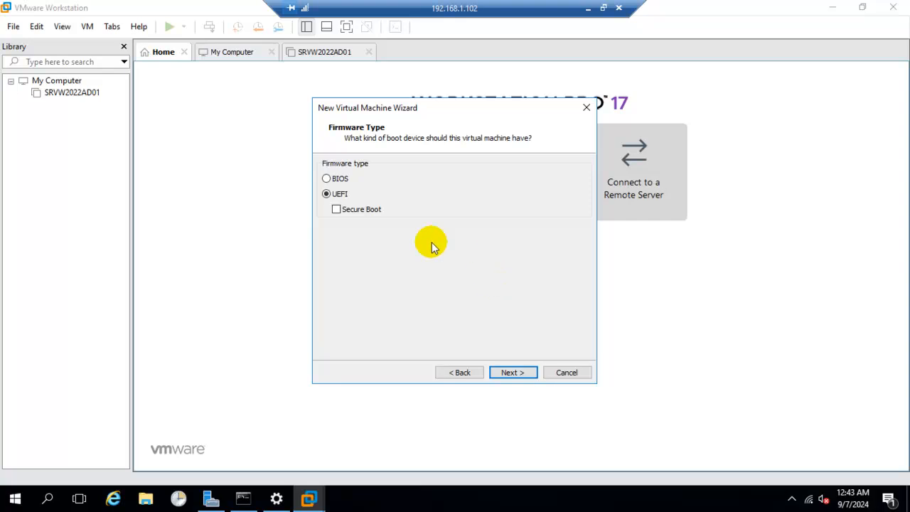
Step: Accept UEFI firmware without Secure Boot and two single-core processors, and set the virtual machine's memory to 4000 MB
left_click(522, 375)
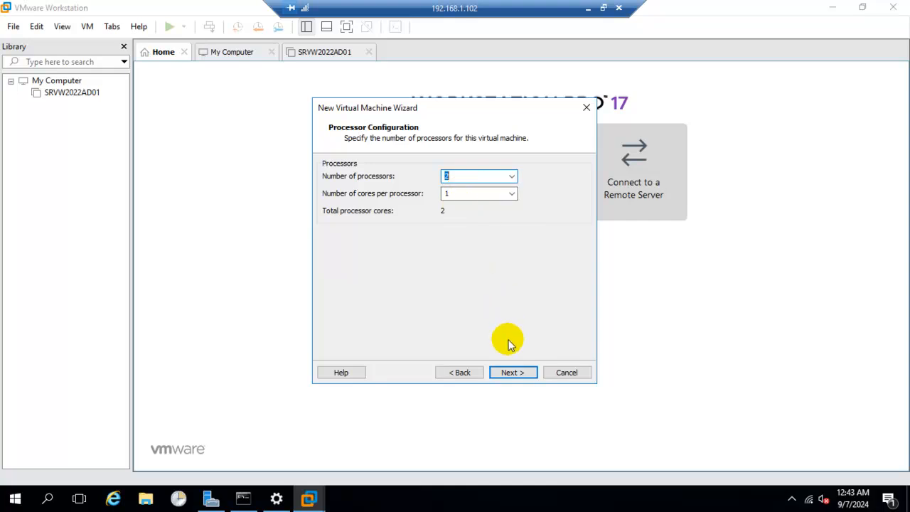
left_click(521, 373)
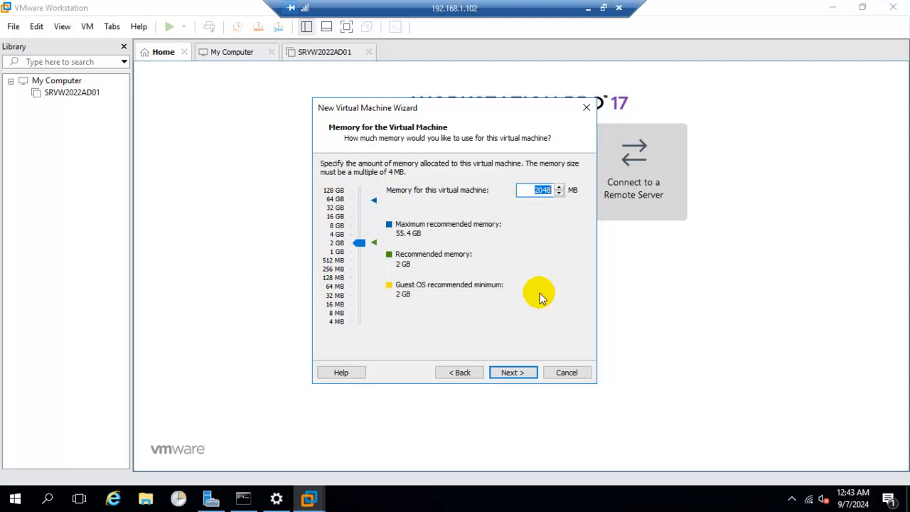
type("4")
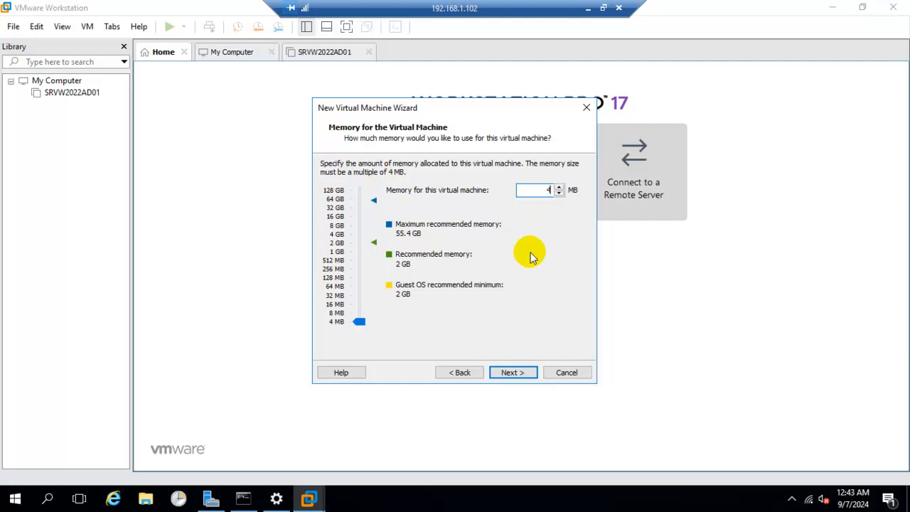
type("000")
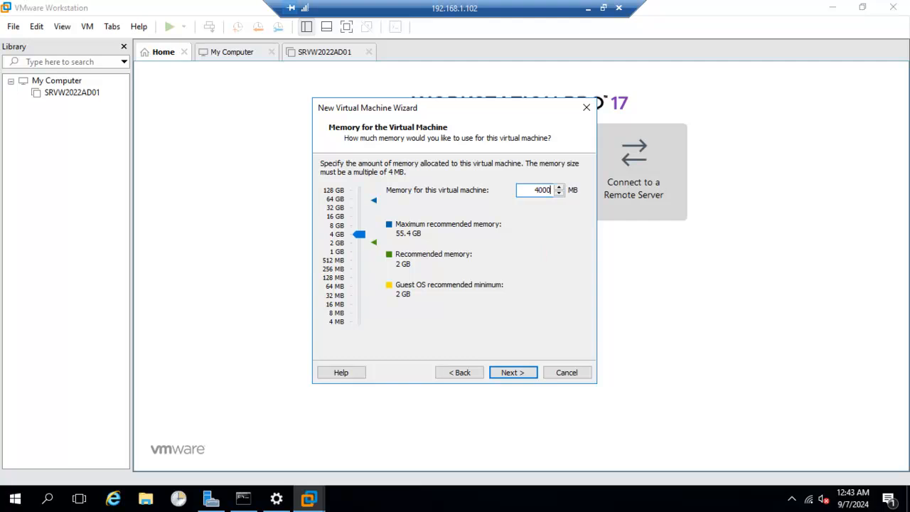
left_click(513, 372)
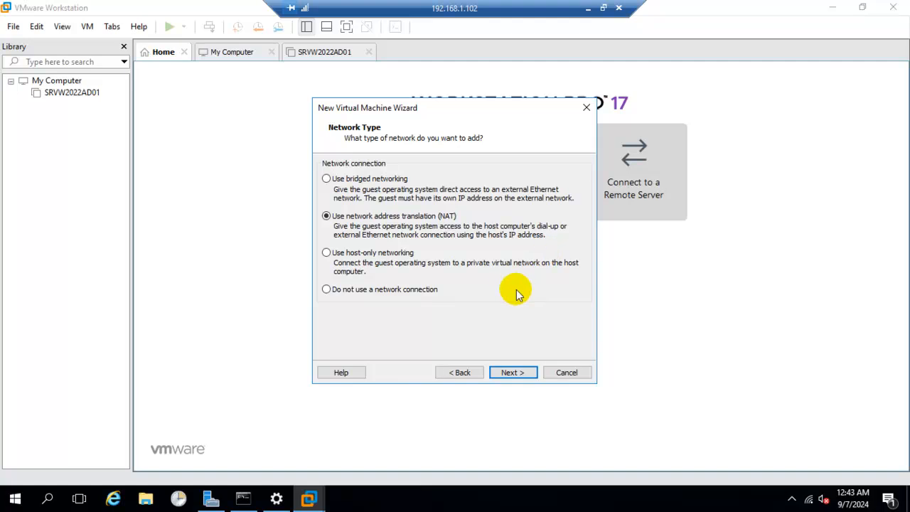
Step: Accept NAT networking and the LSI Logic SAS controller, and choose to create a new NVMe virtual disk
left_click(514, 372)
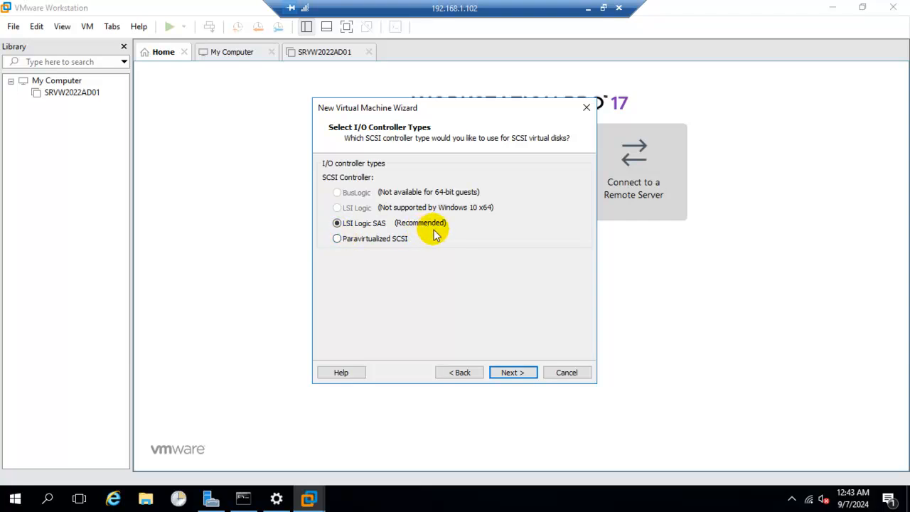
left_click(522, 370)
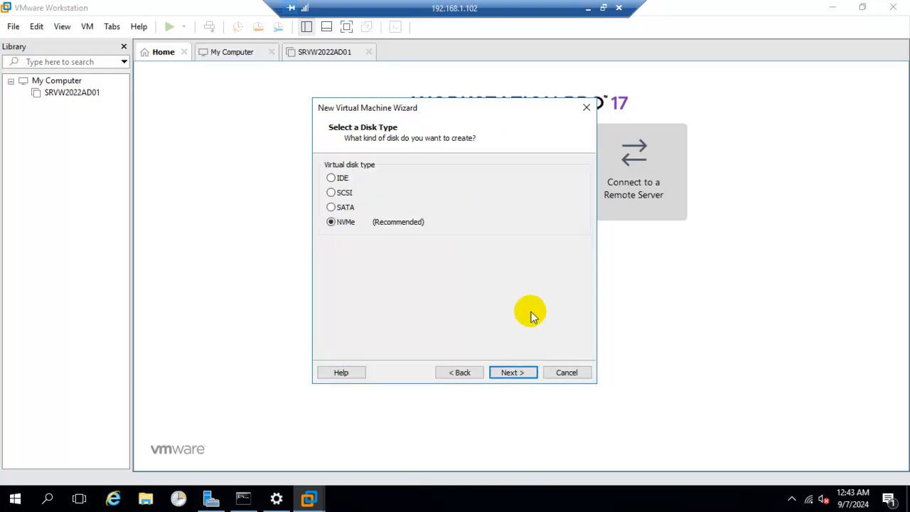
left_click(511, 370)
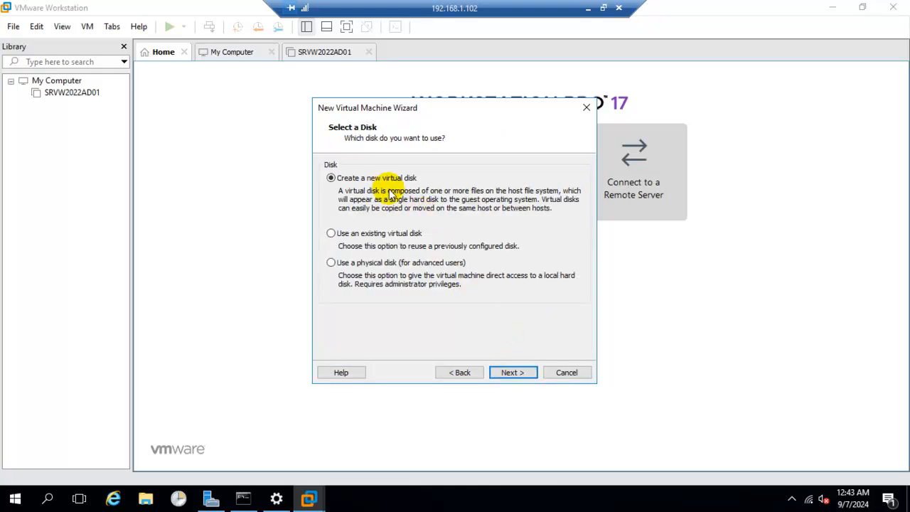
left_click(518, 372)
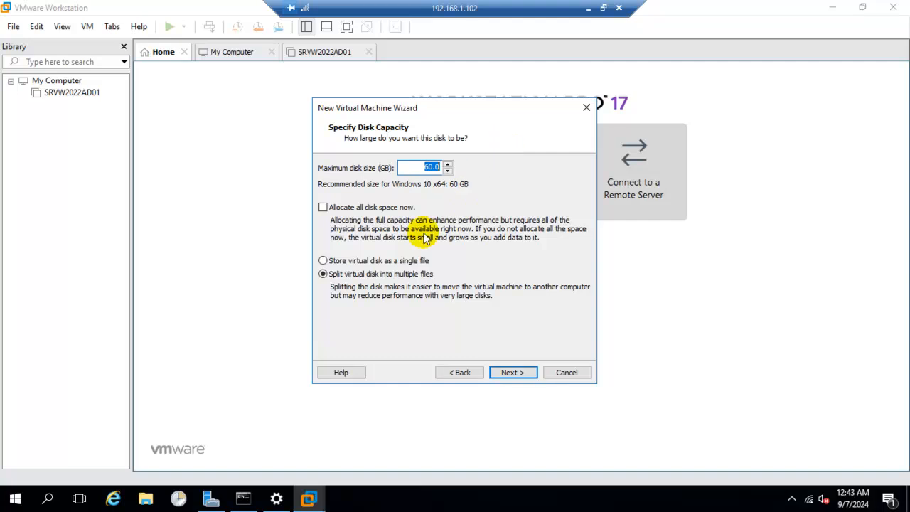
Step: Keep the 60 GB maximum disk size without preallocating space, and store the virtual disk as a single file
left_click(363, 260)
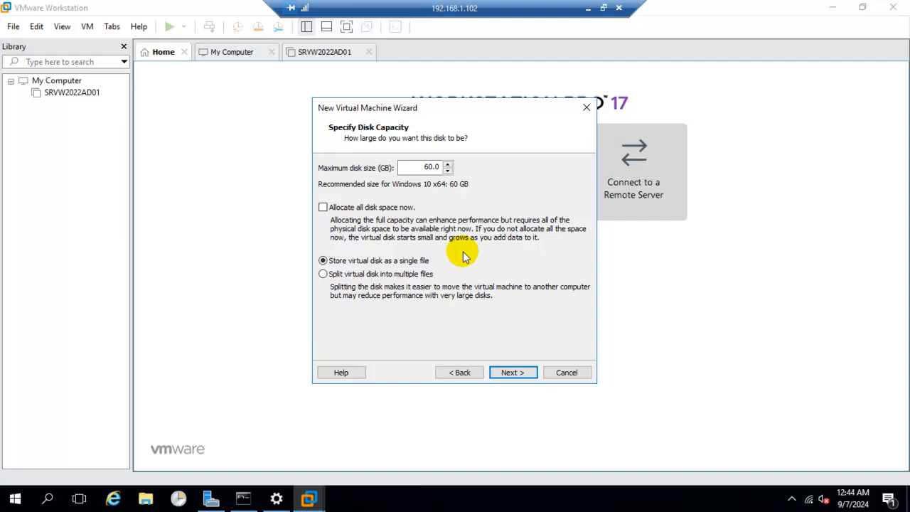
left_click(369, 212)
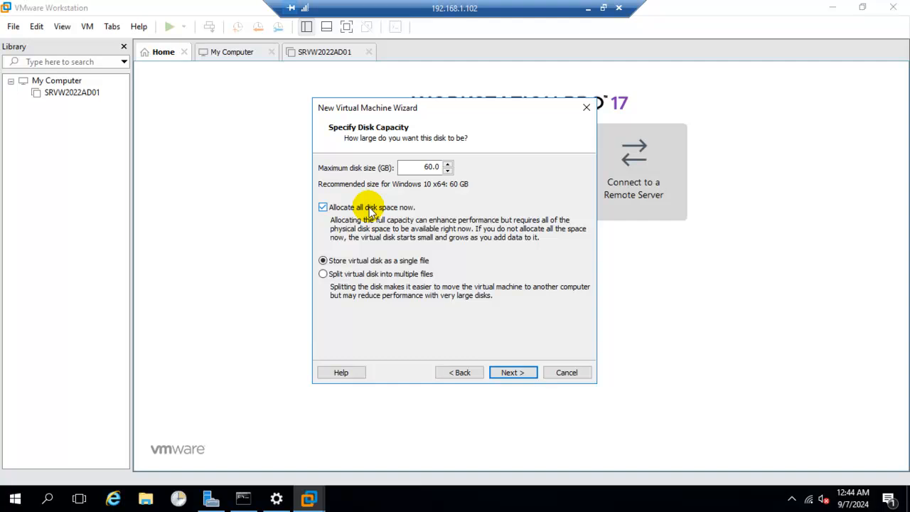
left_click(369, 212)
left_click(397, 275)
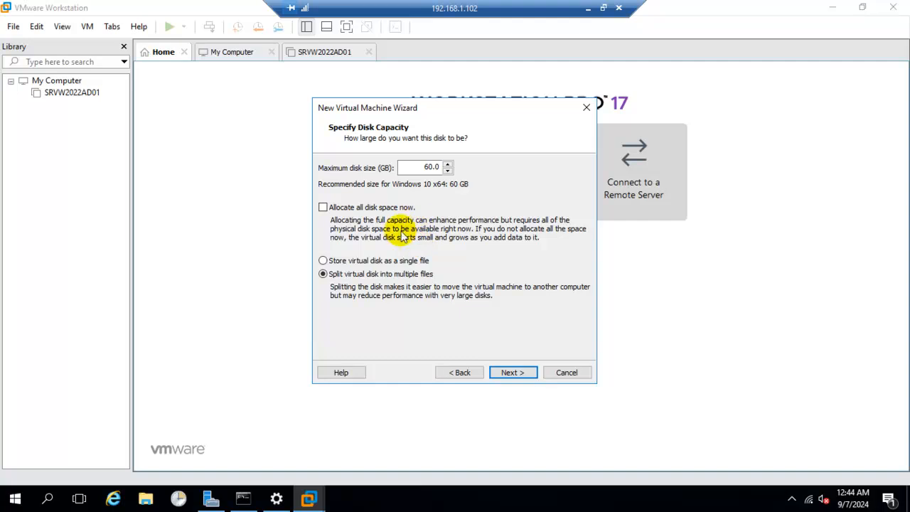
left_click(372, 260)
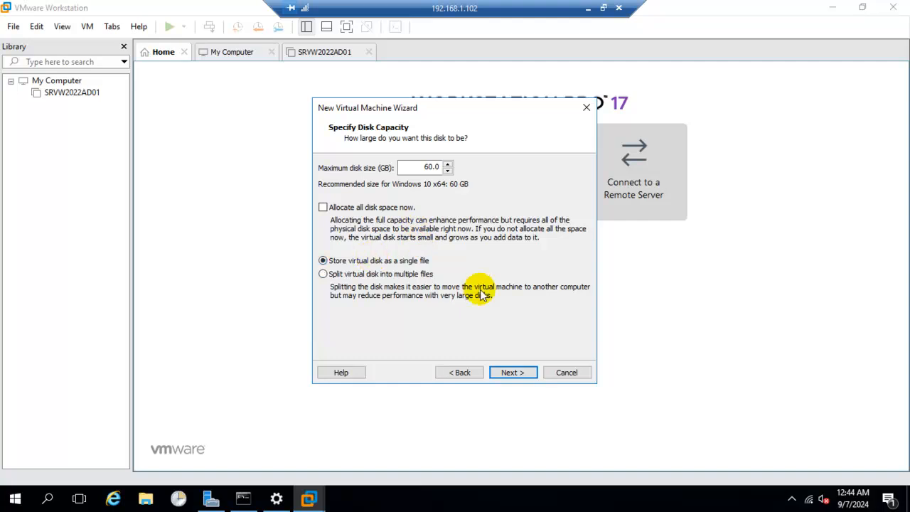
left_click(512, 372)
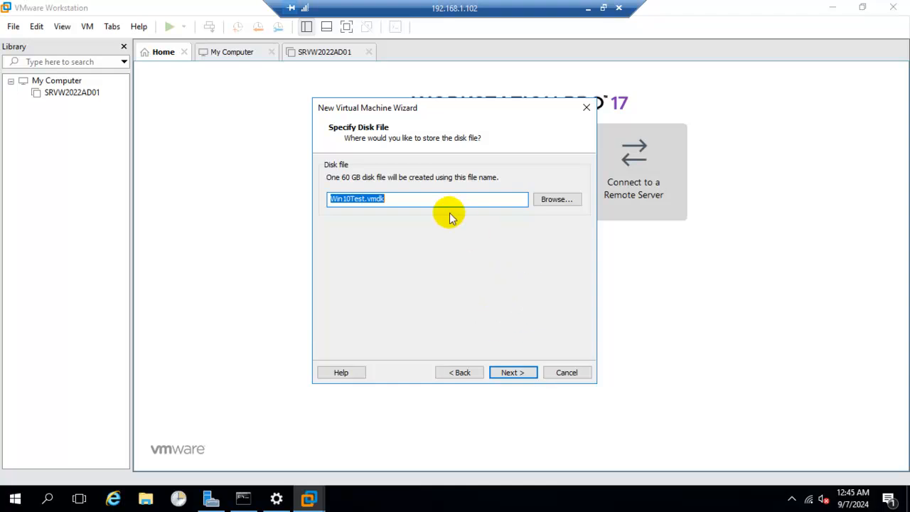
Step: Accept Win10Test.vmdk as the disk file, review the settings summary, and create the virtual machine with power-on after creation
left_click(438, 200)
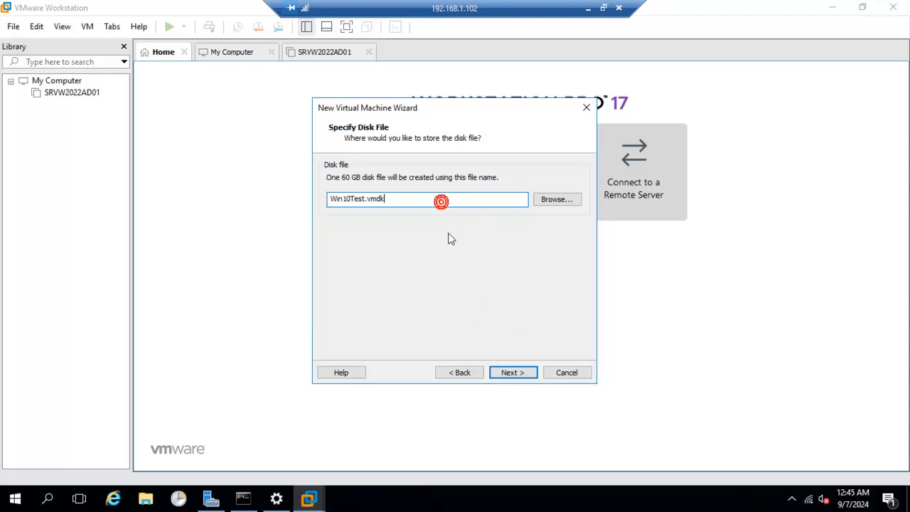
left_click(512, 370)
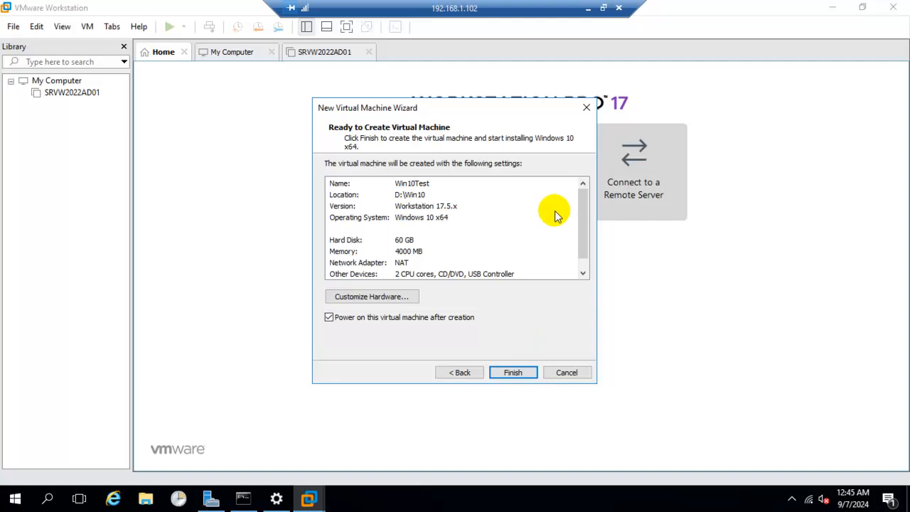
scroll(581, 256, "down", 1)
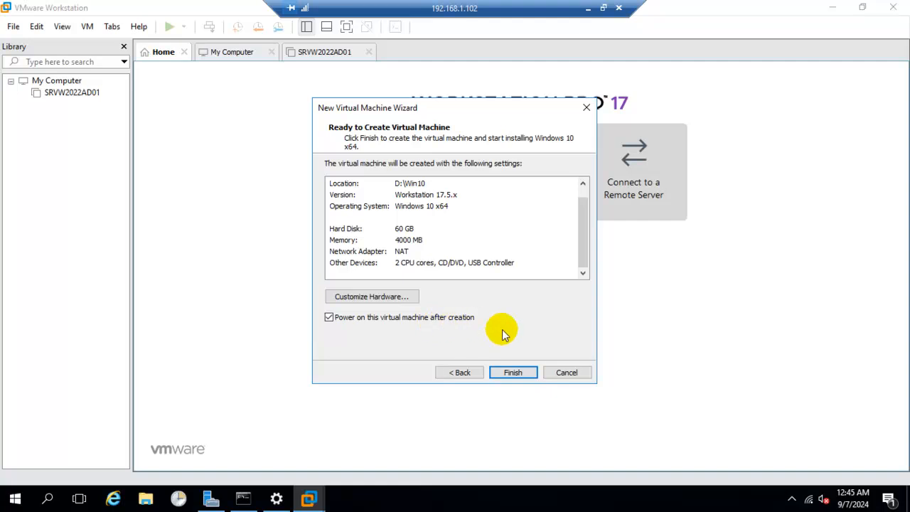
left_click(511, 371)
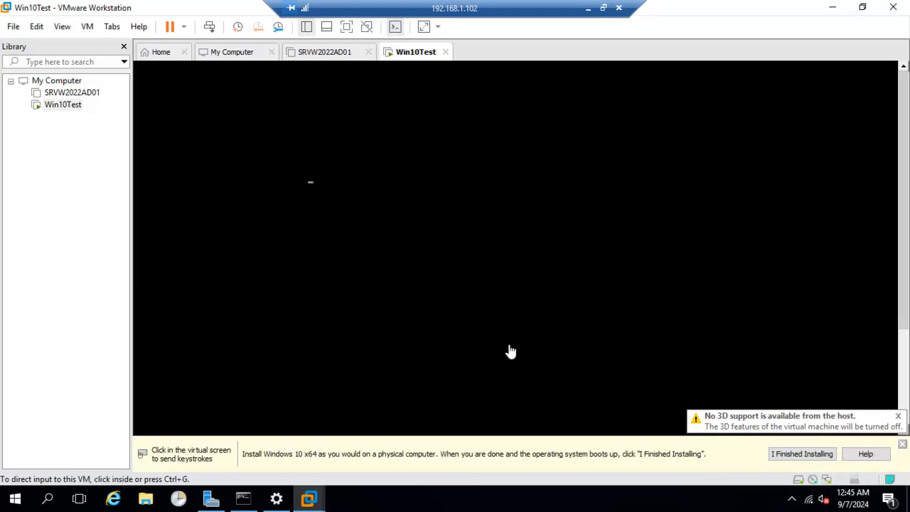
Step: Boot the Win10Test virtual machine from the installer disc and show it in full screen
left_click(560, 292)
key("Return")
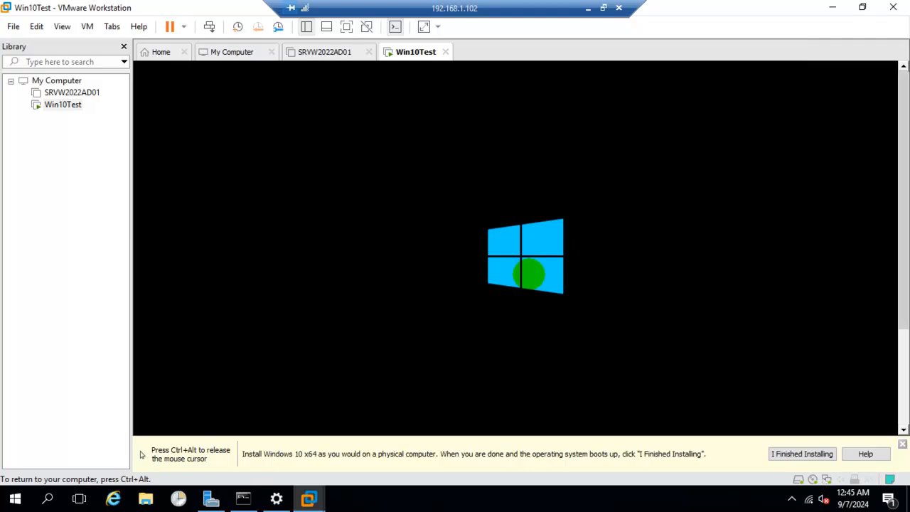
key("ctrl+alt+Return")
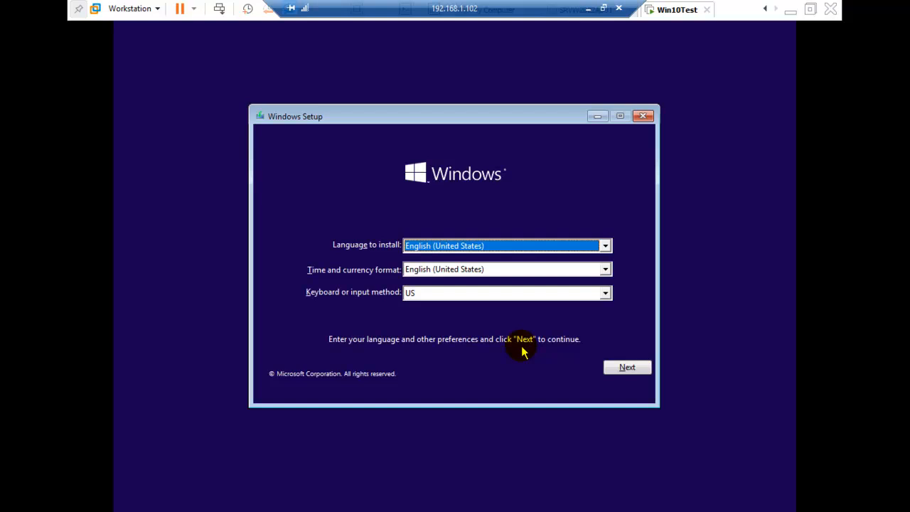
Step: Set the time and currency format to Hindi (India)
left_click(545, 271)
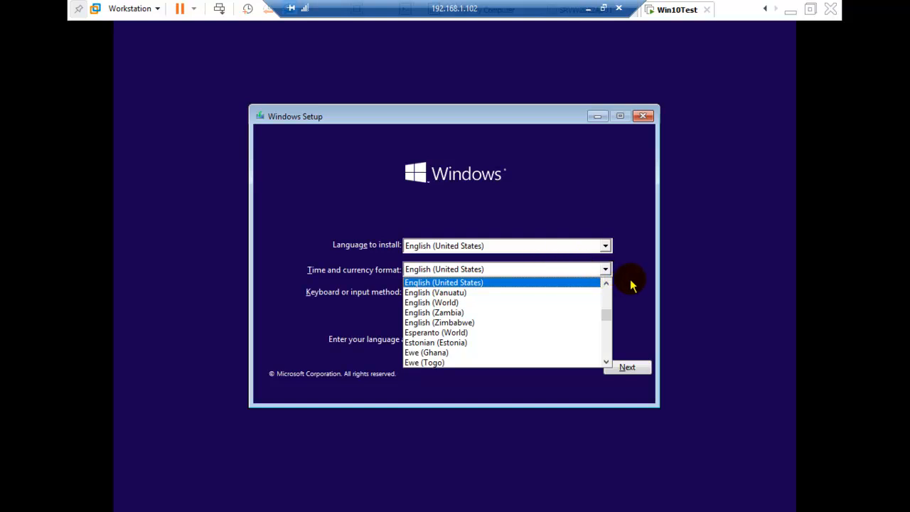
key("i")
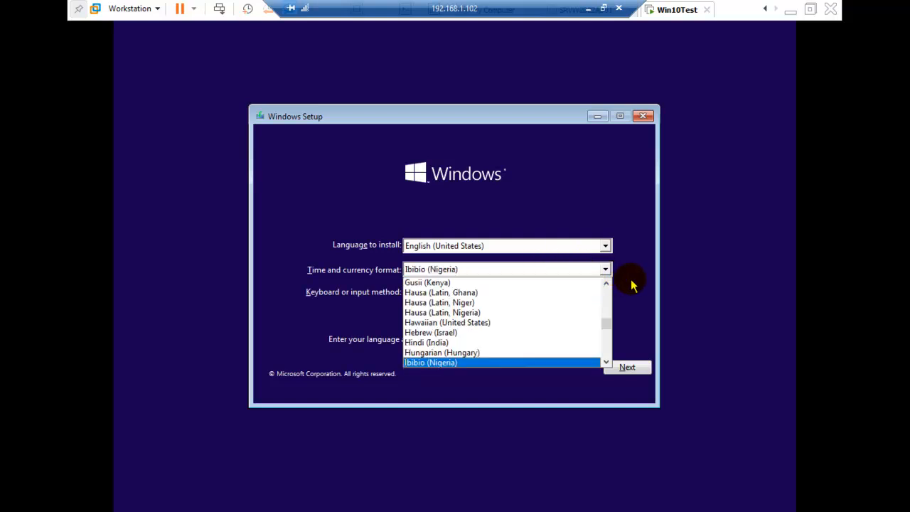
key("Down")
key("Down")
key("Down")
key("Down")
key("Down")
key("Down")
key("Down")
key("Down")
key("Down")
key("Down")
key("Down")
key("Down")
key("Down")
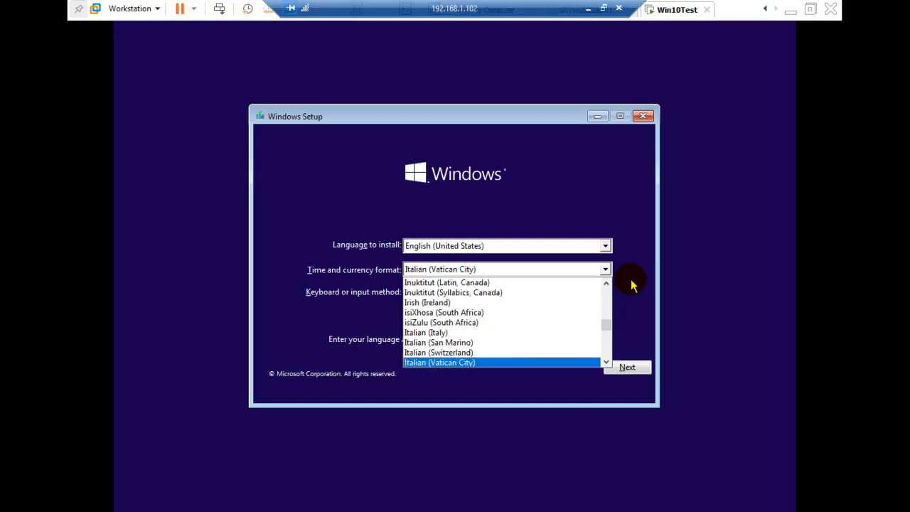
key("Up")
key("Up")
key("Up")
key("Up")
key("Up")
key("Up")
key("Up")
key("Up")
key("Up")
key("Up")
key("Up")
key("Up")
key("Up")
key("Up")
key("Up")
key("Up")
key("Up")
key("Up")
key("Up")
key("Up")
key("Down")
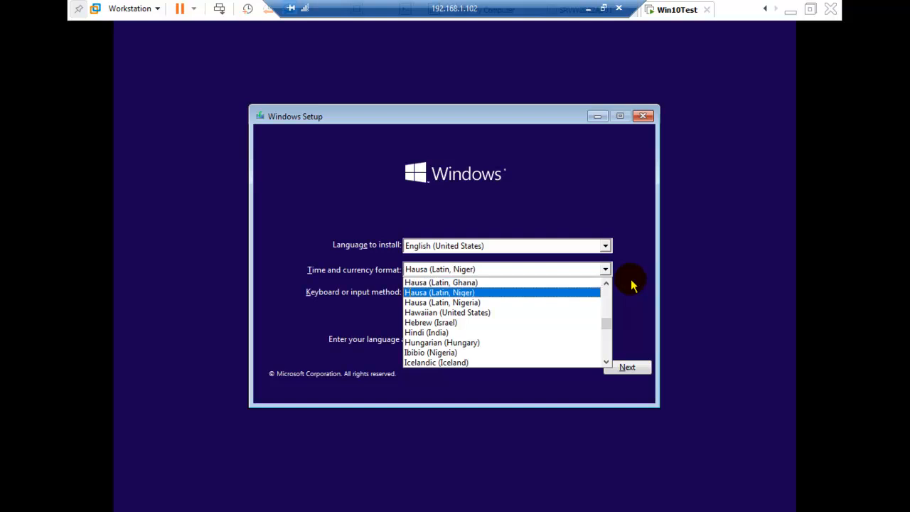
key("Down")
key("Down")
key("Down")
key("Down")
key("Down")
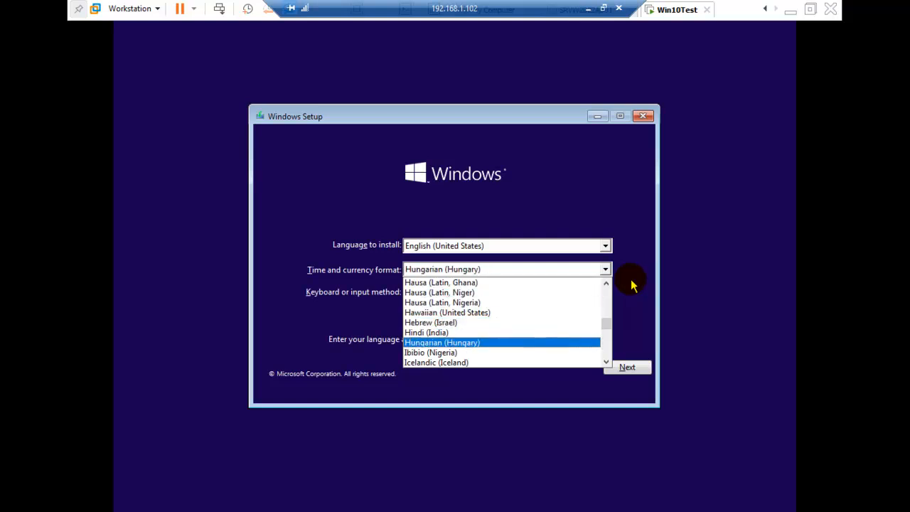
key("Up")
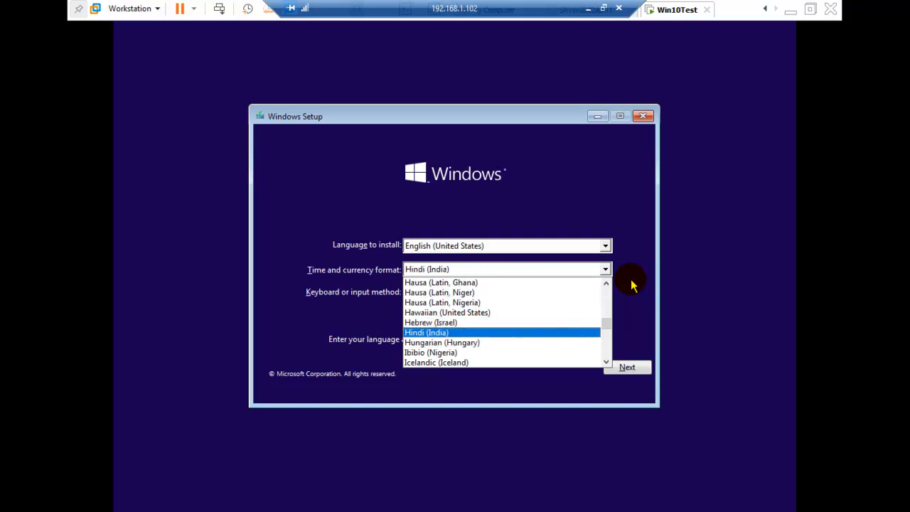
left_click(466, 335)
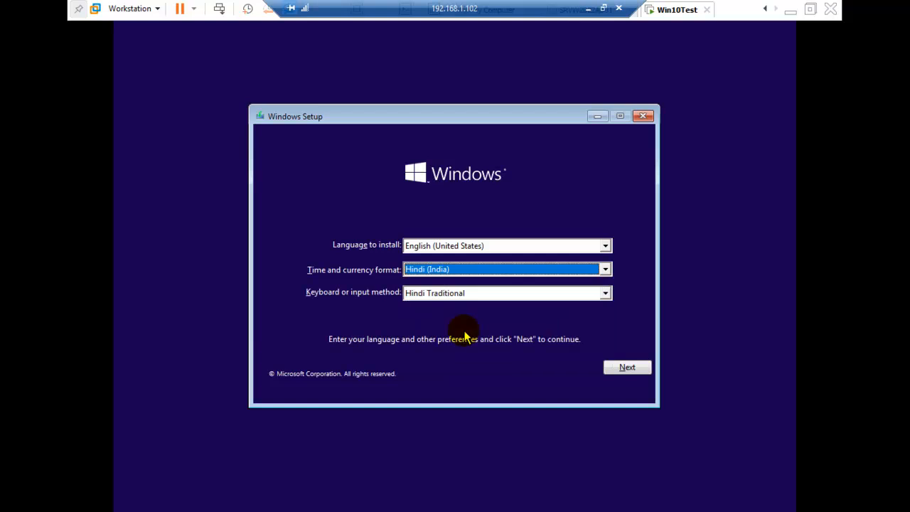
left_click(554, 322)
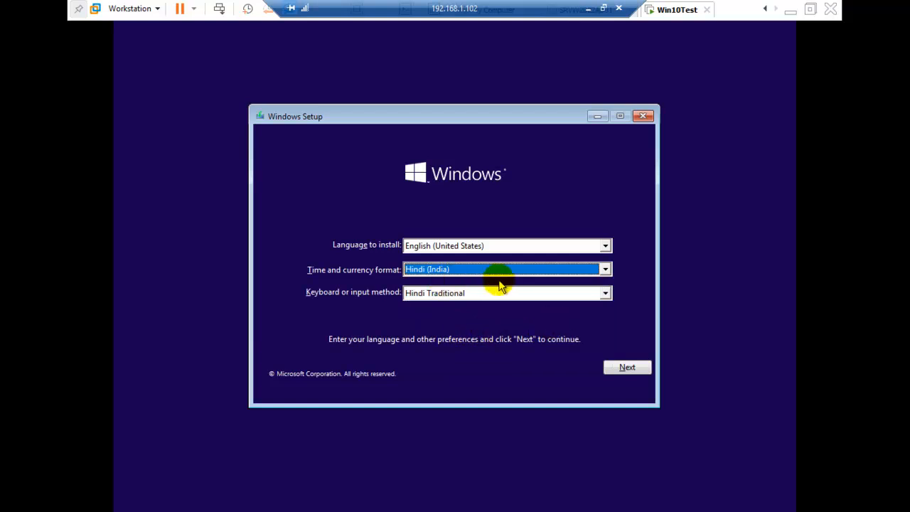
Step: Set the time and currency format to English (India)
left_click(522, 269)
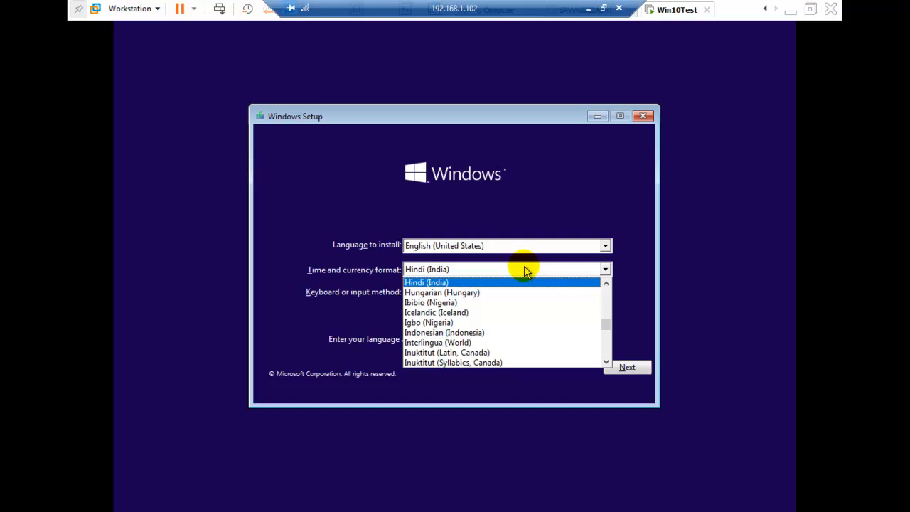
key("e")
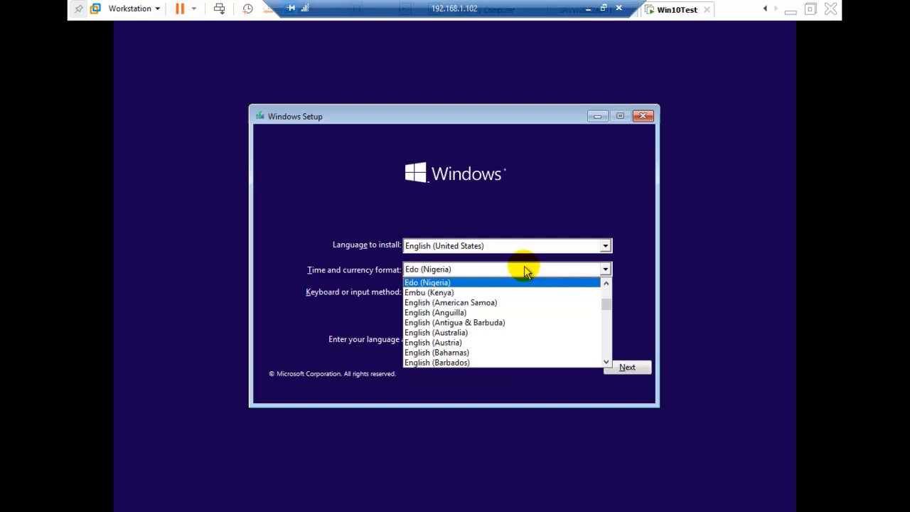
key("n")
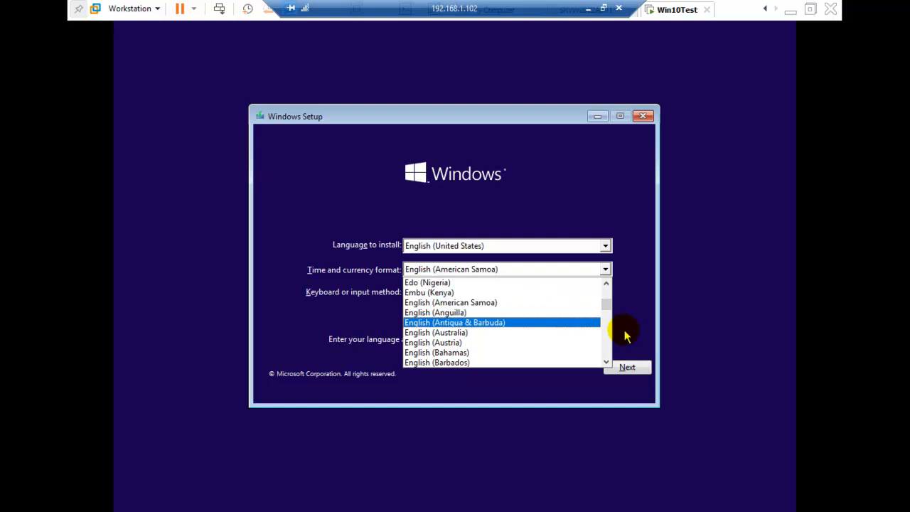
left_click(607, 361)
left_click(607, 361)
left_click(606, 361)
left_click(606, 361)
left_click(606, 362)
left_click(607, 361)
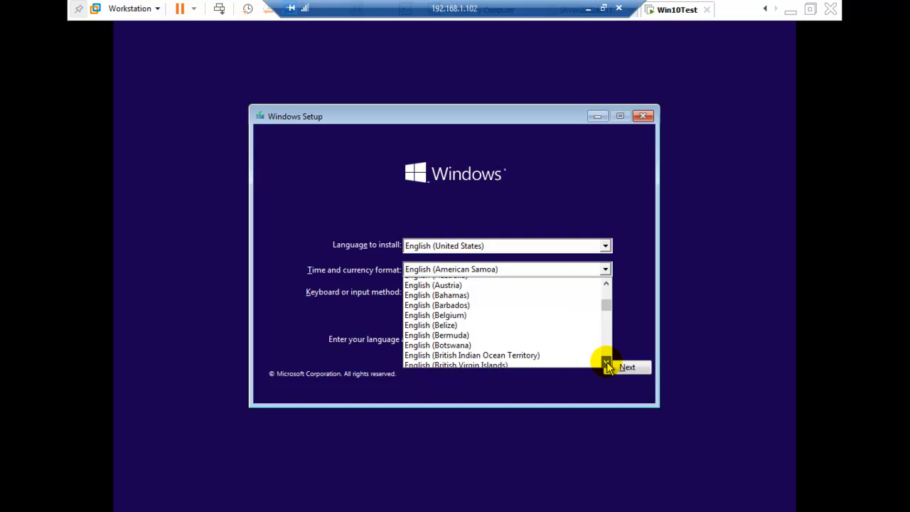
left_click(606, 361)
left_click(607, 361)
left_click(607, 362)
left_click(606, 361)
left_click(607, 361)
left_click(607, 361)
left_click(607, 362)
left_click(607, 361)
left_click(606, 361)
left_click(606, 361)
left_click(607, 362)
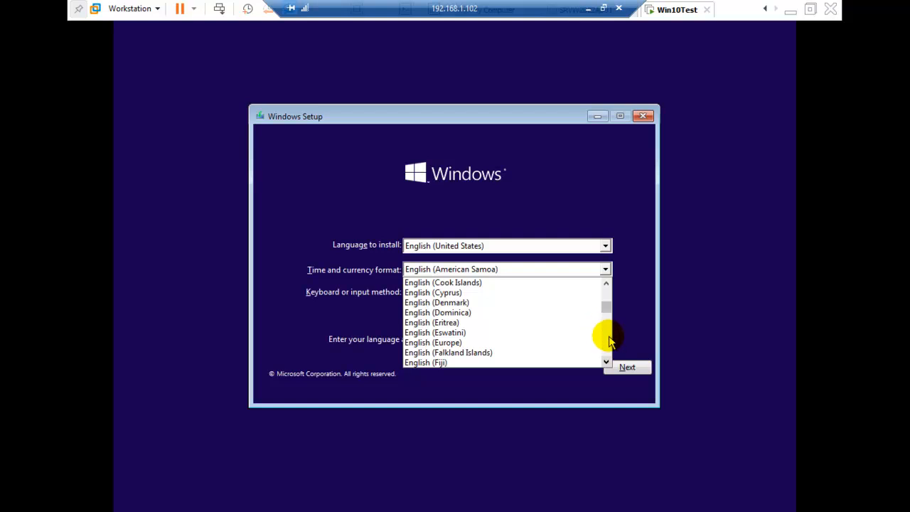
left_click(609, 339)
left_click(609, 340)
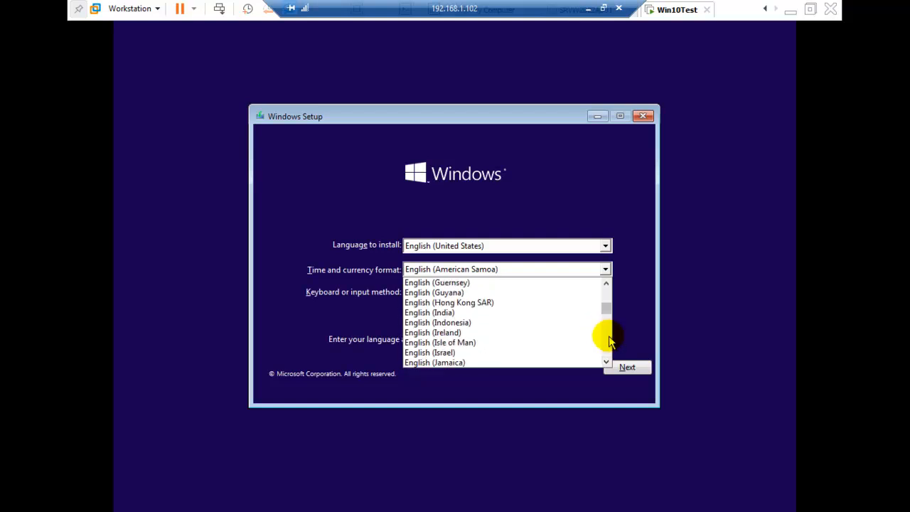
left_click(500, 318)
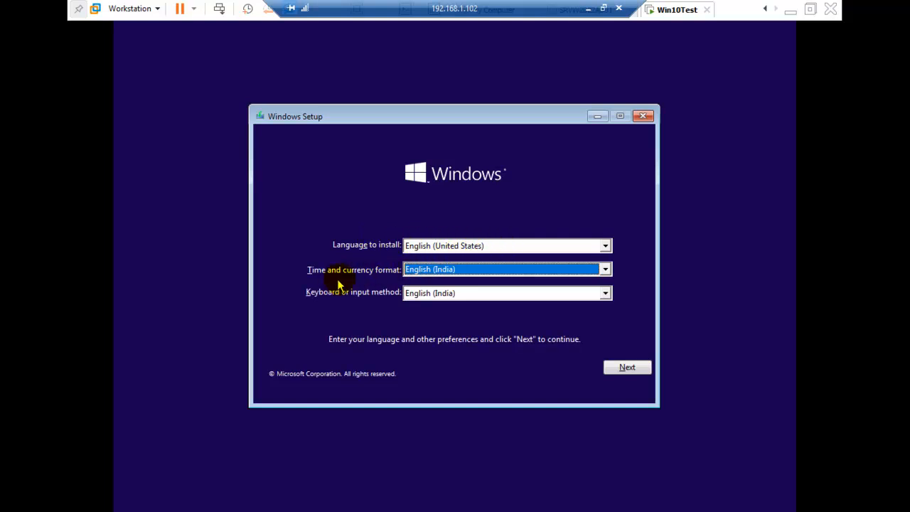
Step: Keep English (United States) as the language to install and start the Windows installation, dismissing the host's restart notification
left_click(470, 249)
left_click(510, 220)
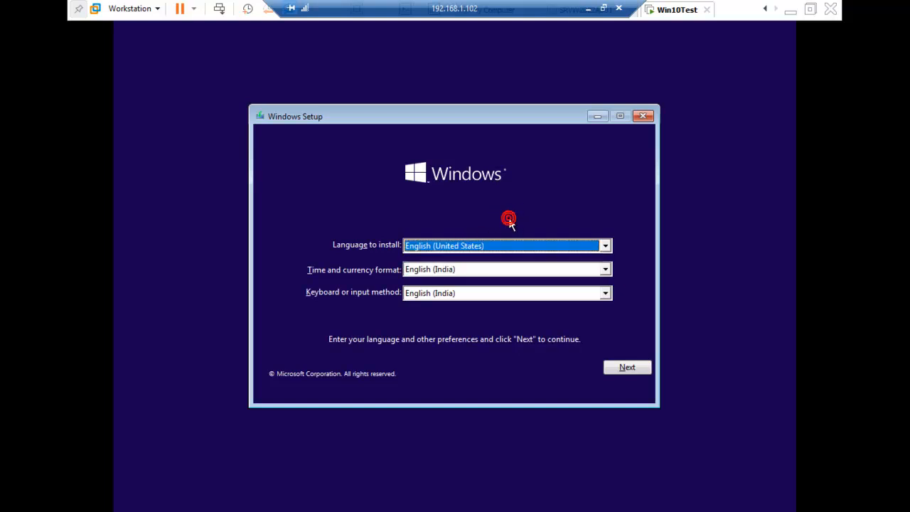
left_click(631, 367)
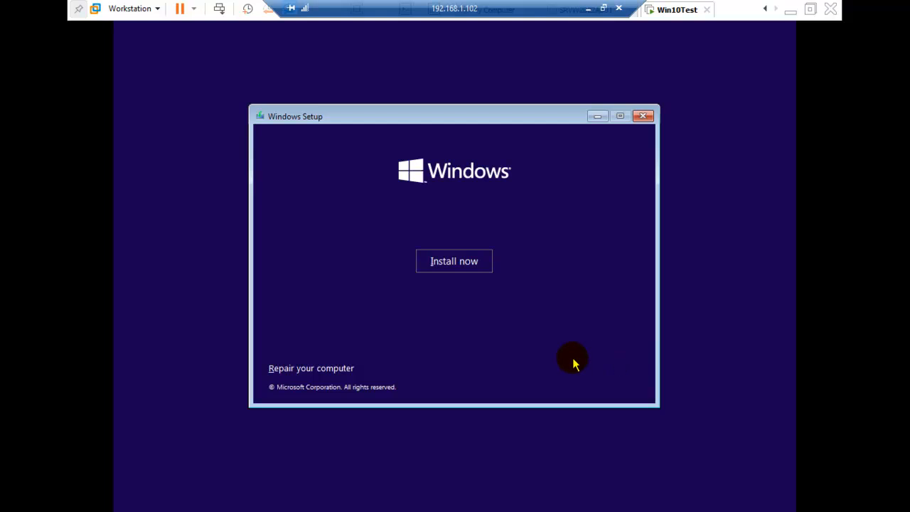
left_click(452, 268)
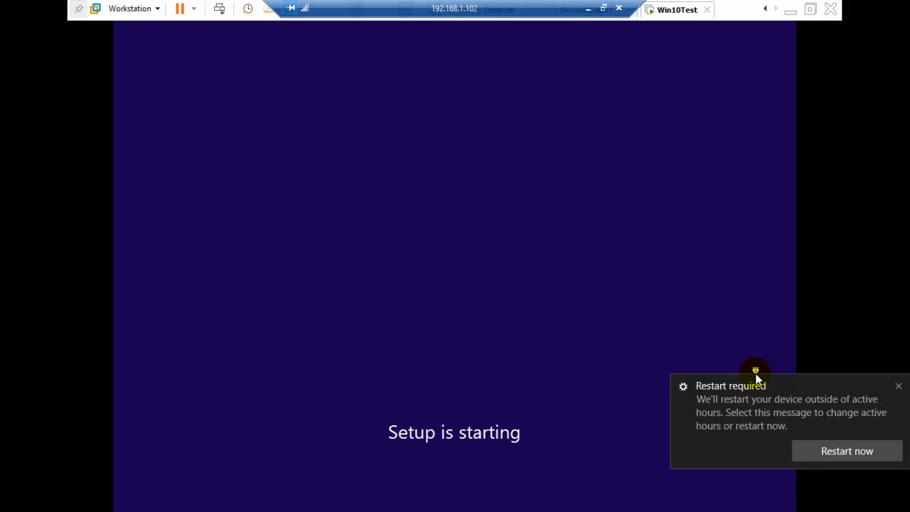
left_click(898, 388)
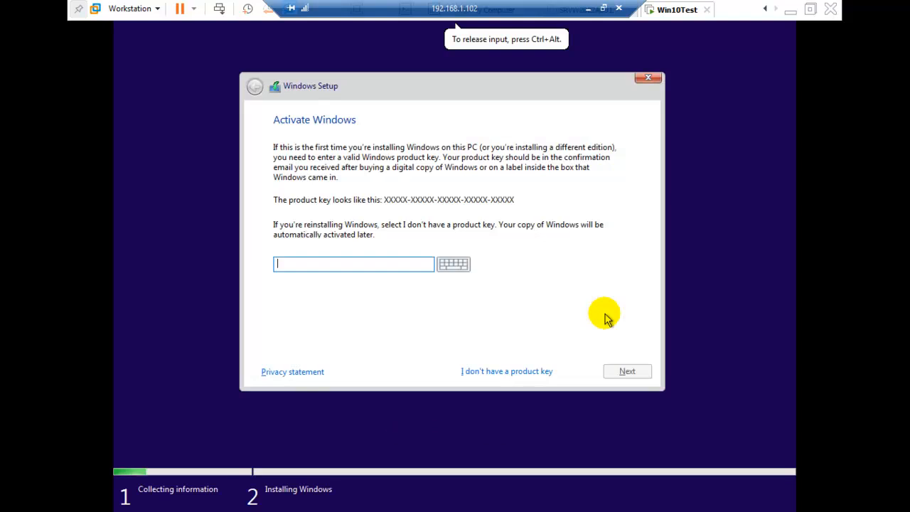
Step: Continue without a product key and choose Windows 10 Pro as the operating system to install
left_click(411, 263)
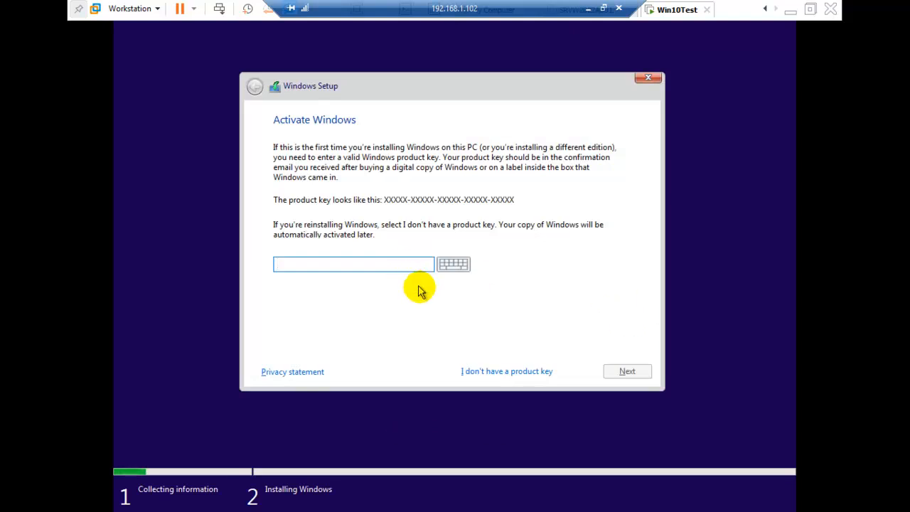
left_click(495, 371)
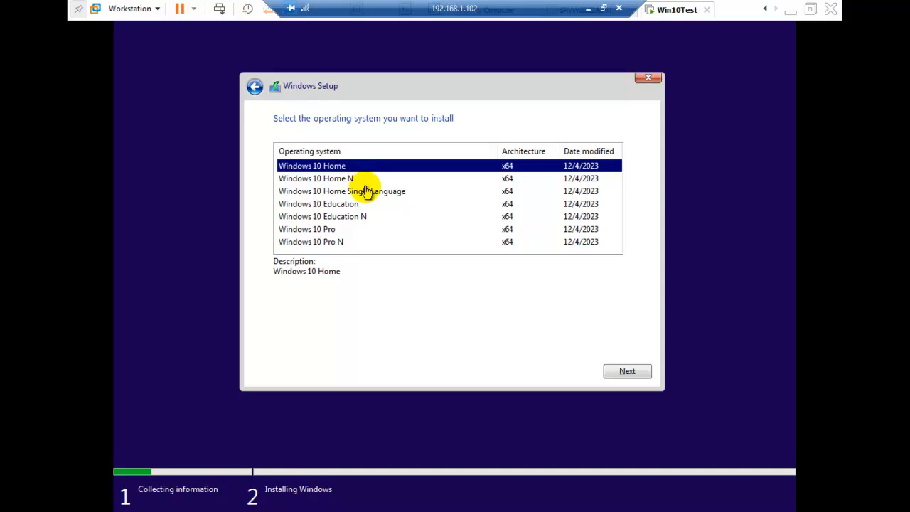
left_click(342, 230)
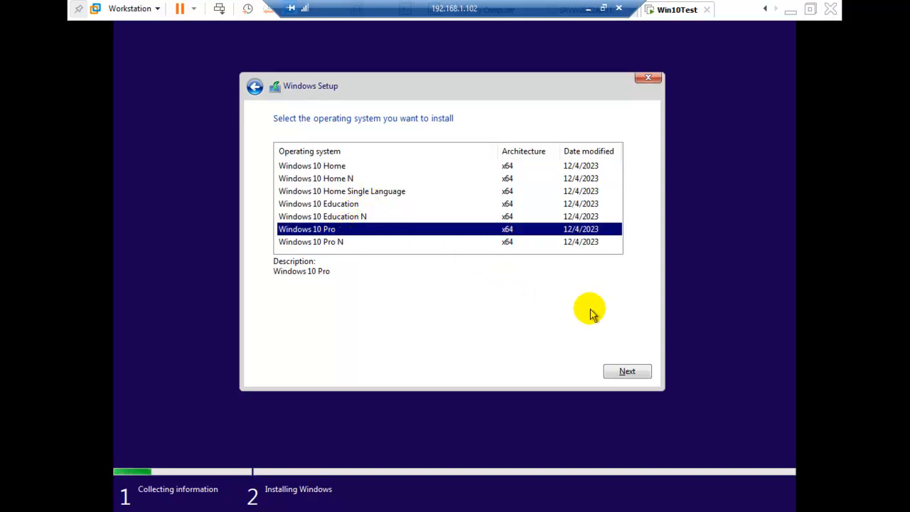
left_click(633, 370)
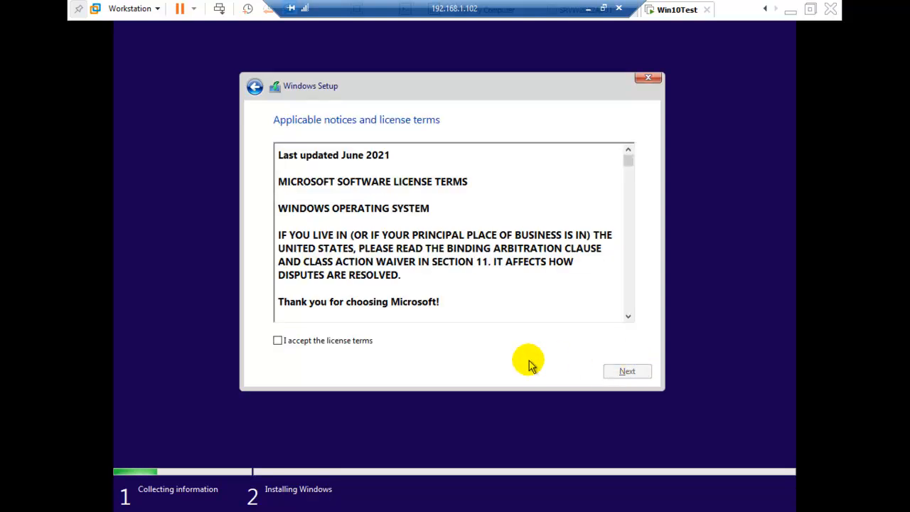
Step: Accept the license terms and choose the Custom: Install Windows only (advanced) installation type
left_click(348, 340)
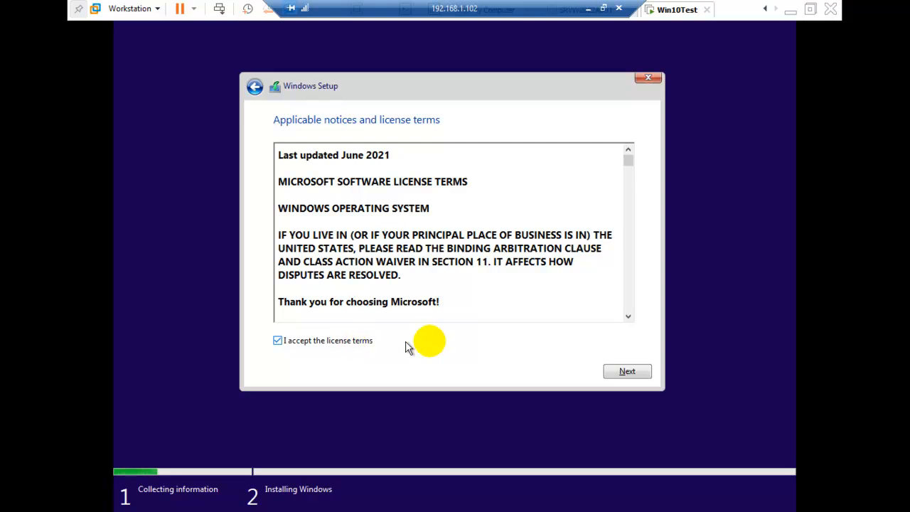
left_click(617, 371)
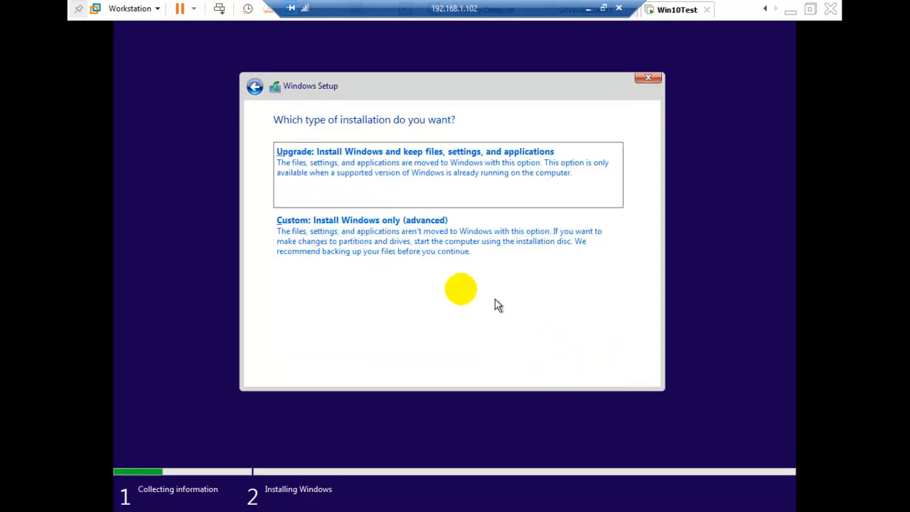
left_click(361, 237)
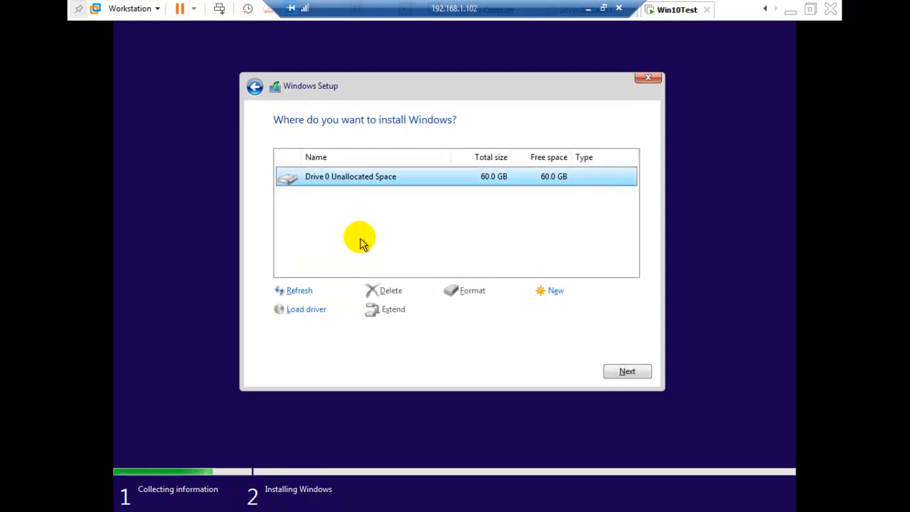
Step: Install Windows on the 60 GB Drive 0 Unallocated Space and restart the virtual machine once the files are installed
left_click(384, 188)
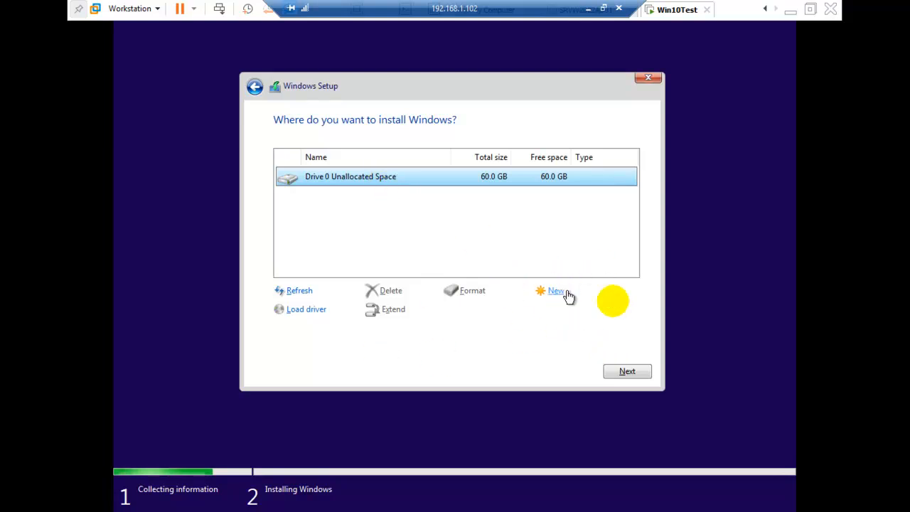
left_click(647, 374)
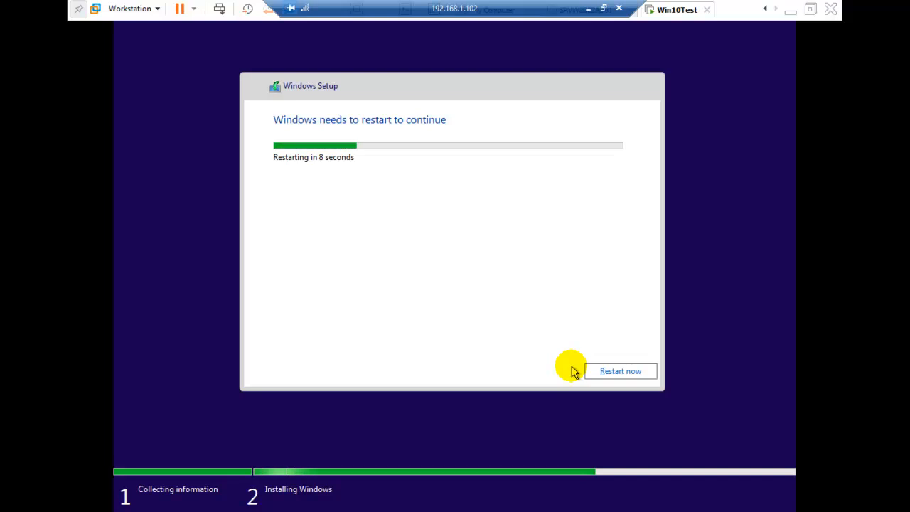
left_click(620, 371)
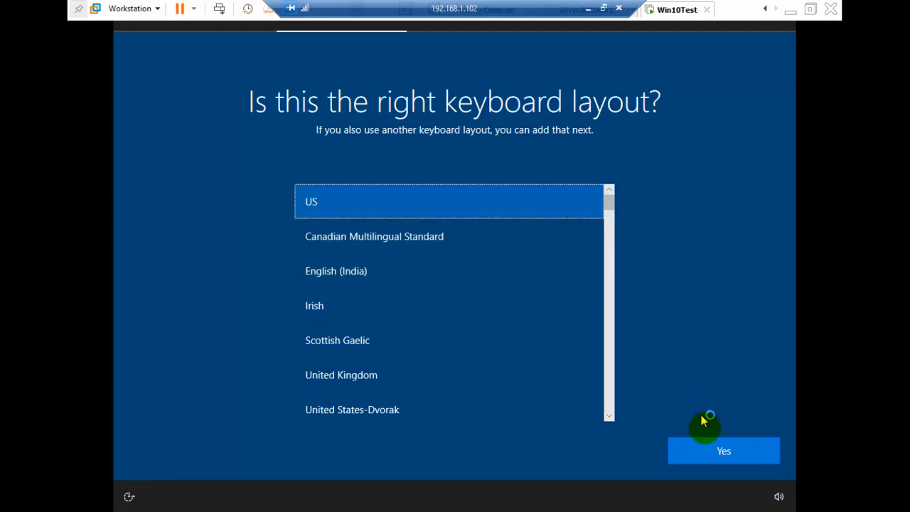
Step: Confirm the US keyboard layout and skip adding a second keyboard layout
left_click(717, 452)
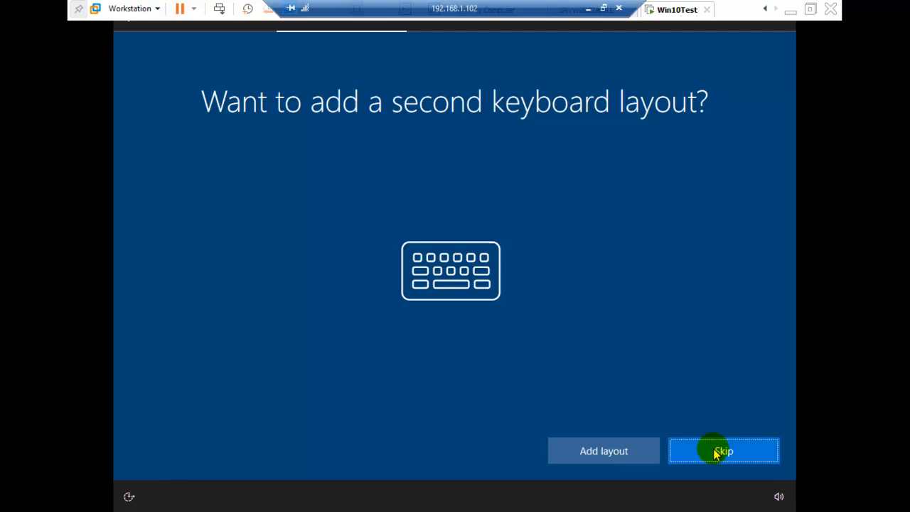
left_click(722, 451)
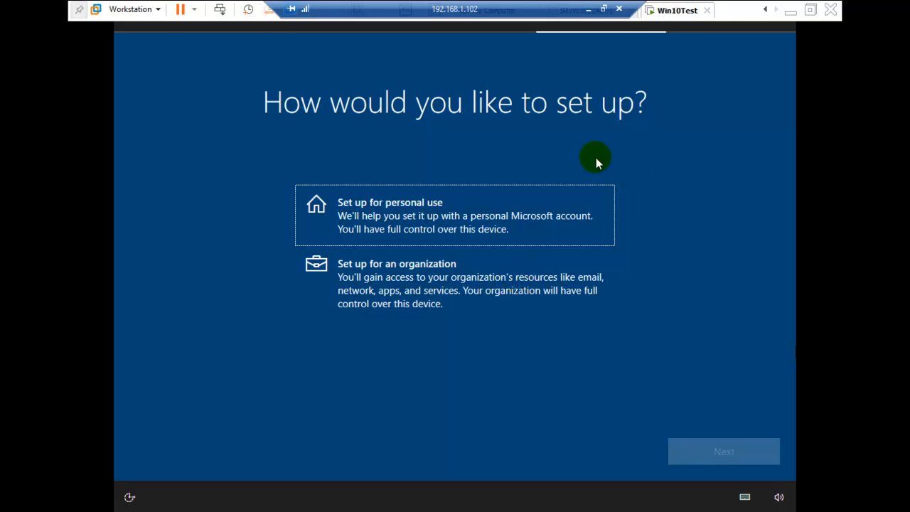
Step: Set up the device for personal use and choose an offline account instead of a Microsoft account
left_click(435, 221)
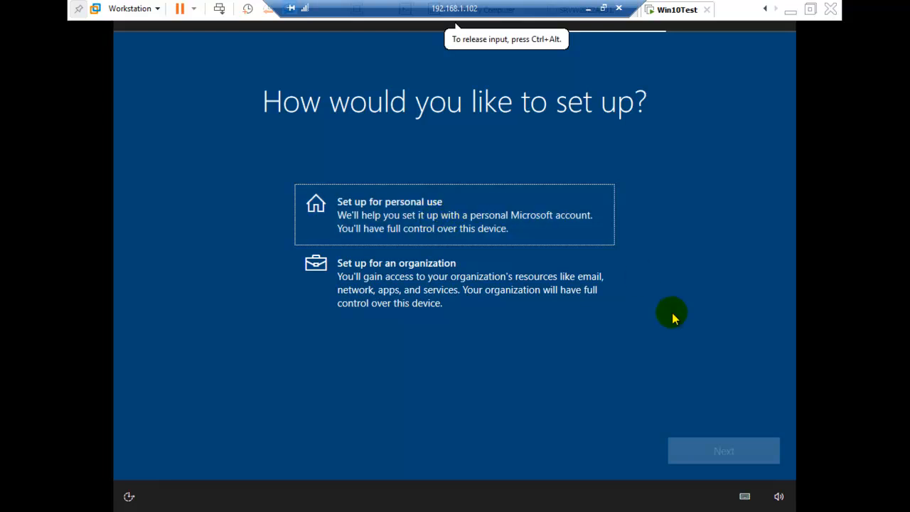
left_click(423, 215)
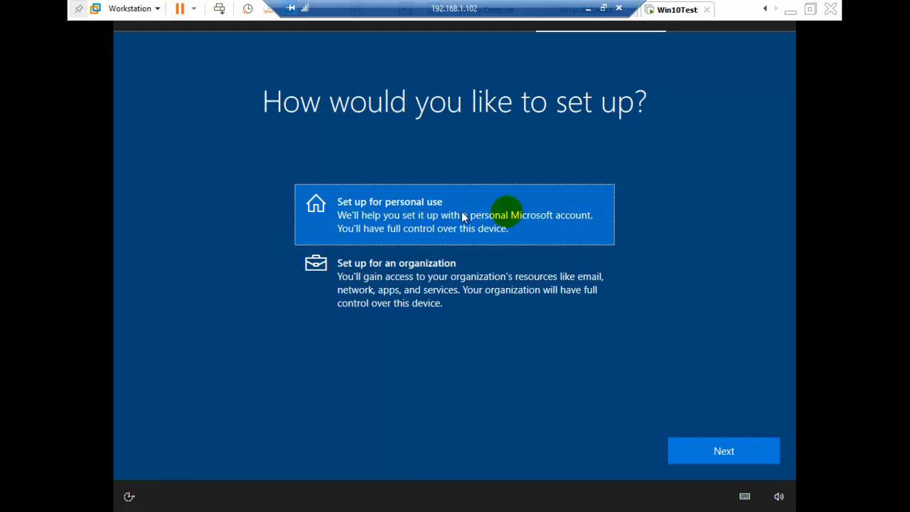
left_click(706, 452)
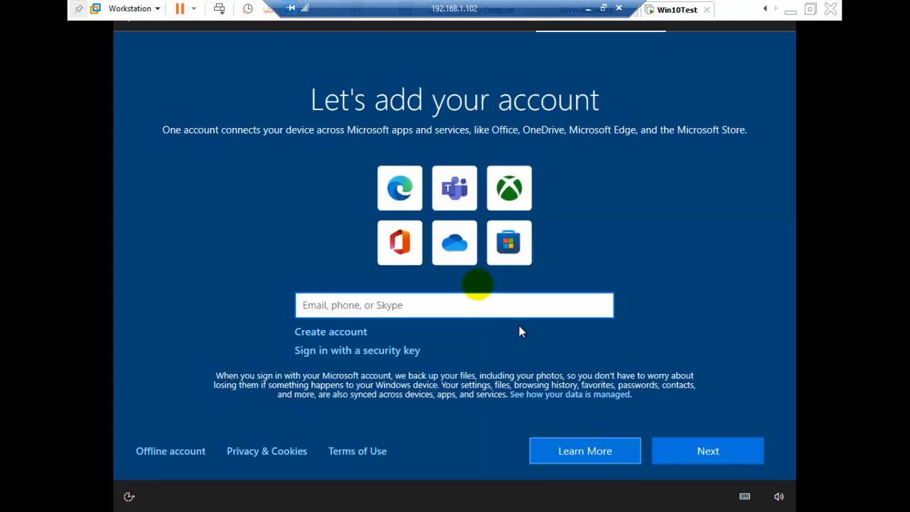
left_click(433, 300)
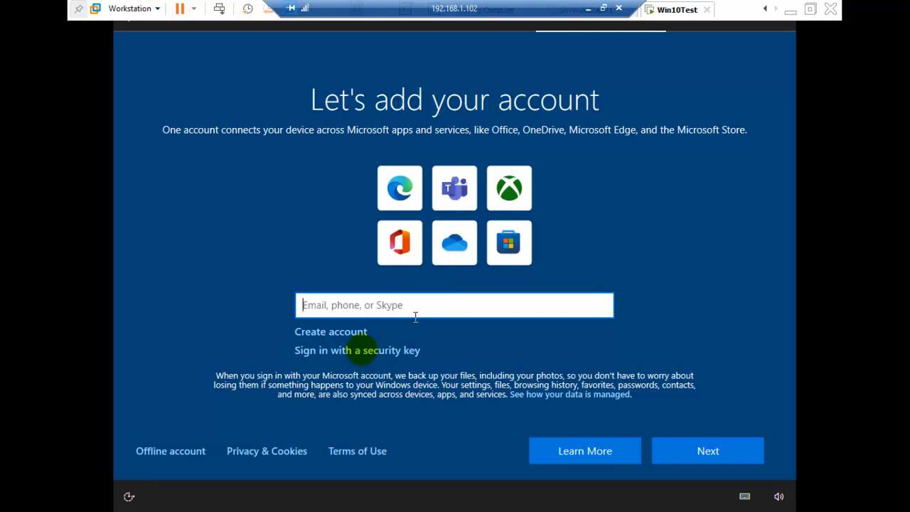
left_click(175, 451)
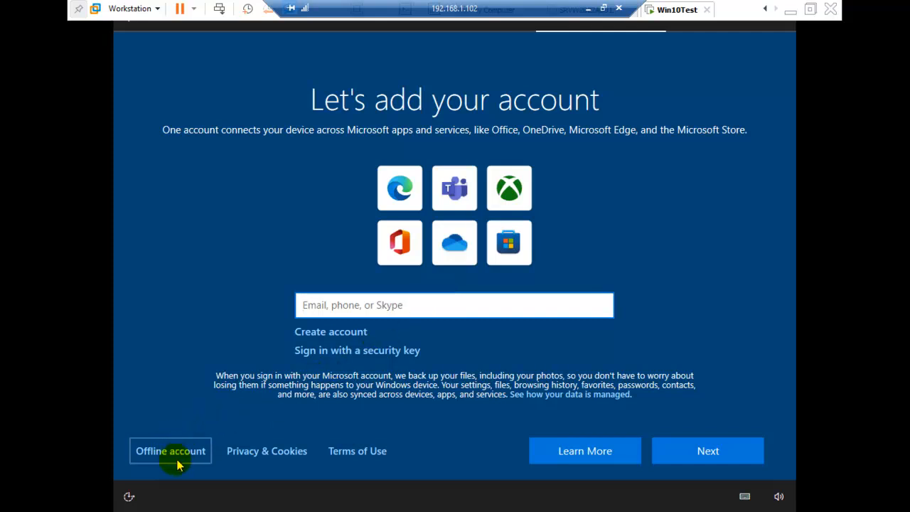
Step: Continue with an offline account and the limited experience, and name the PC's user root
left_click(175, 461)
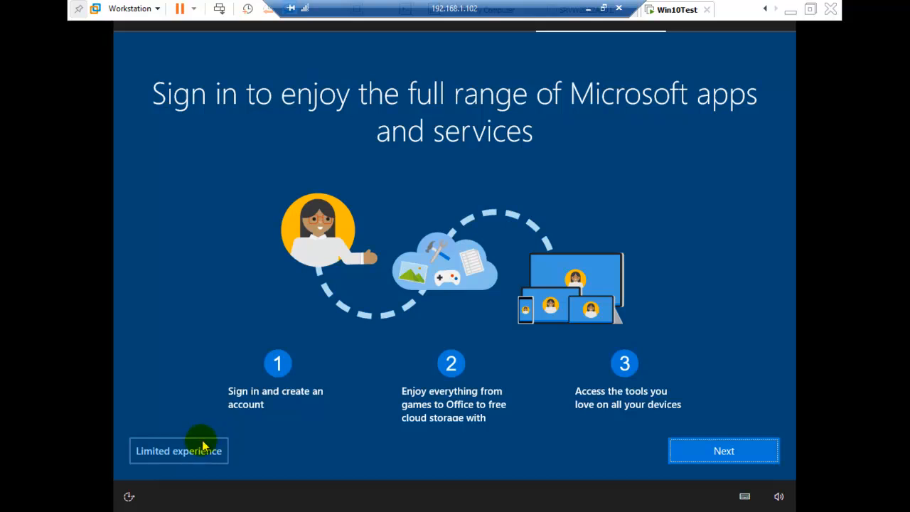
left_click(196, 453)
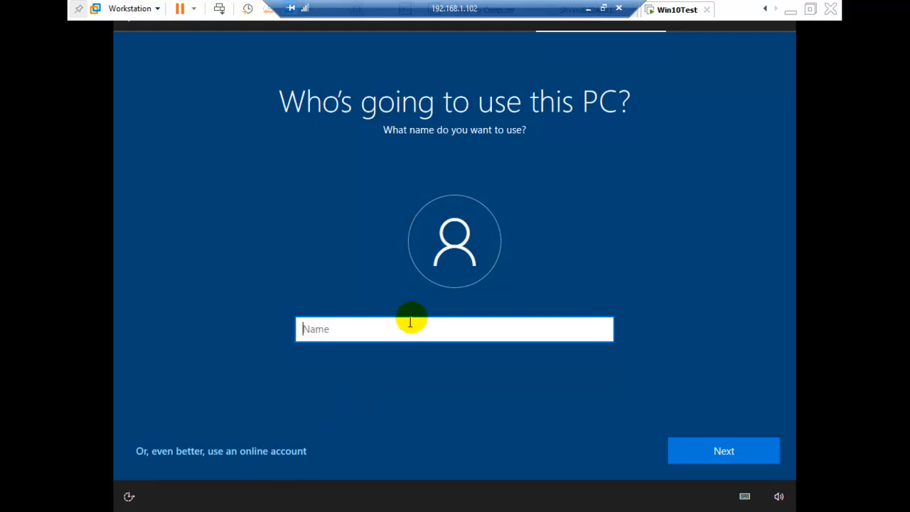
left_click(412, 319)
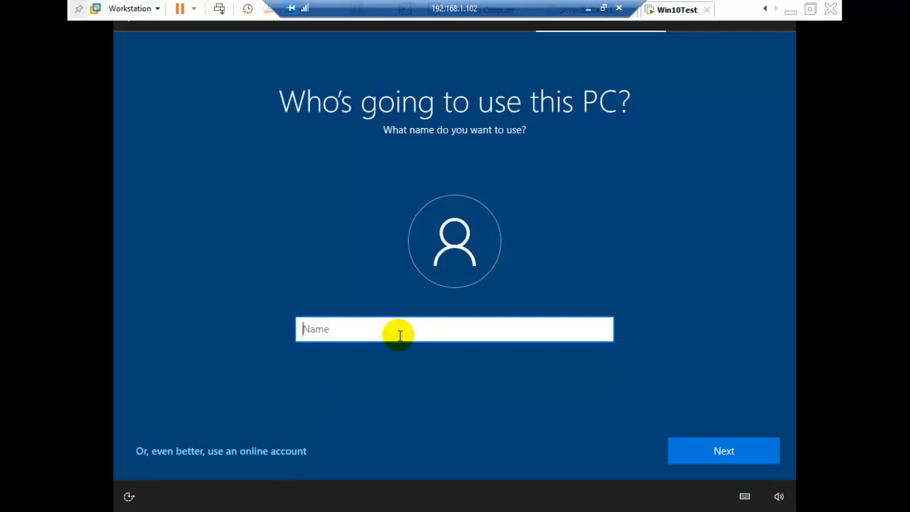
type("root")
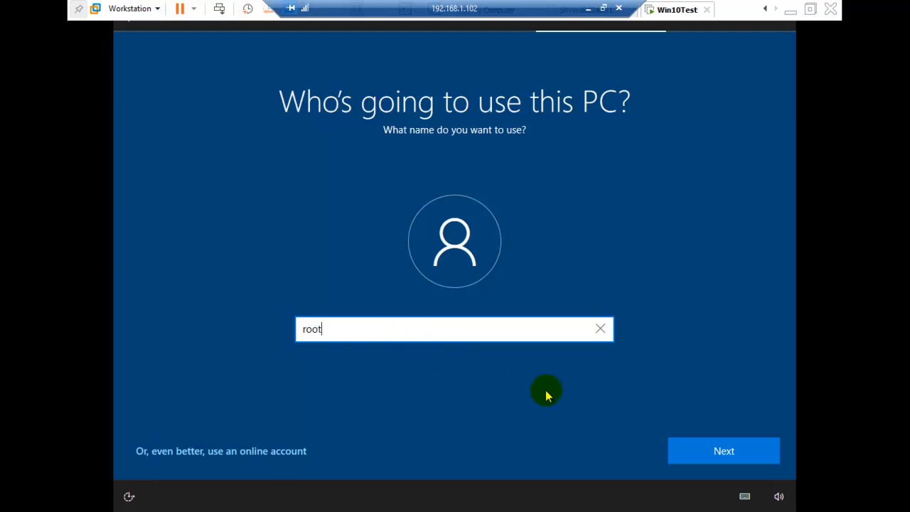
left_click(701, 450)
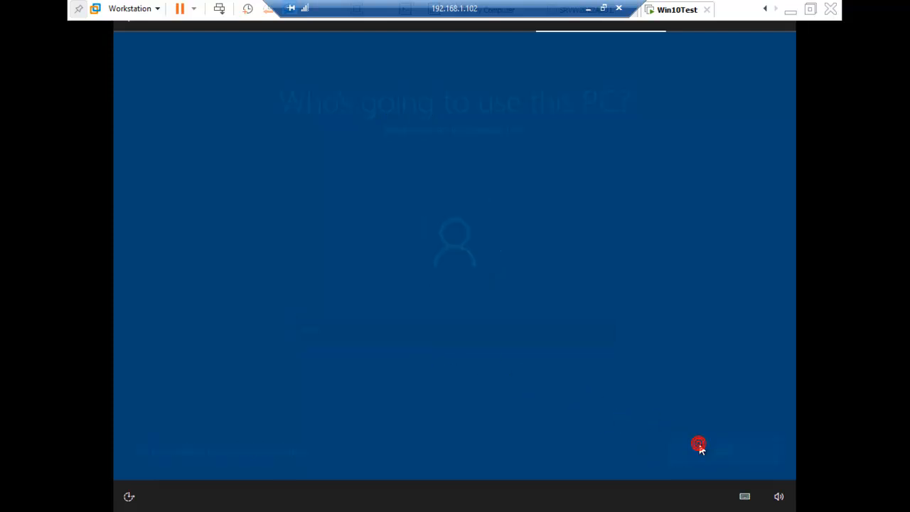
Step: Enter the new account's password and confirm it
type("password1")
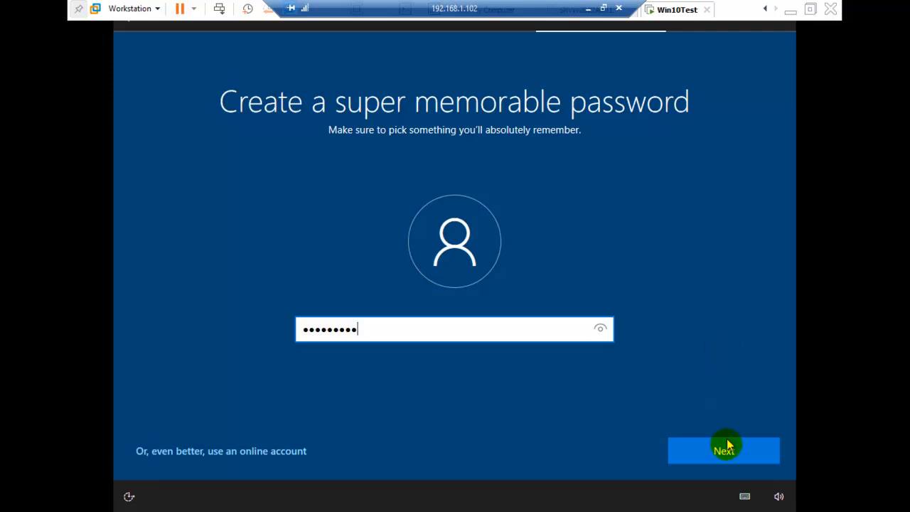
left_click(726, 436)
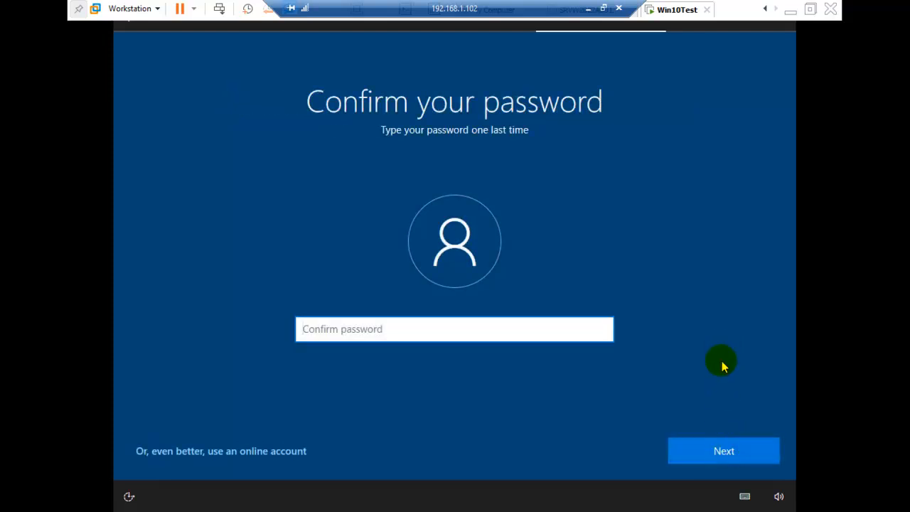
type("password1")
left_click(728, 451)
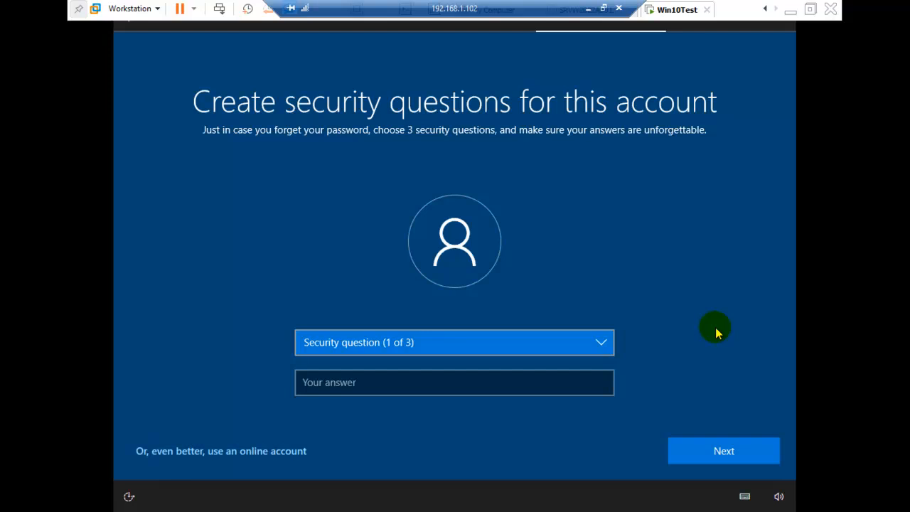
Step: Set the first security question to "What was your first pet's name?" with the answer na
key("Down")
key("Tab")
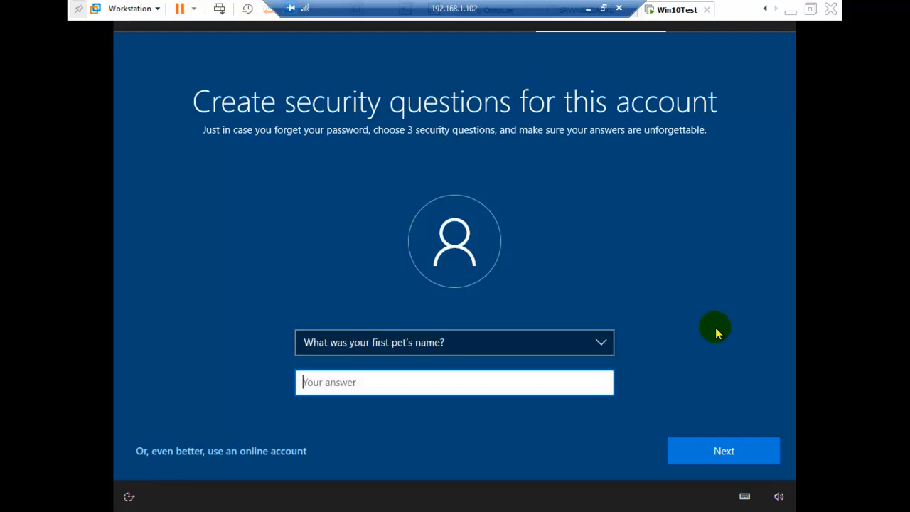
type("na")
left_click(710, 449)
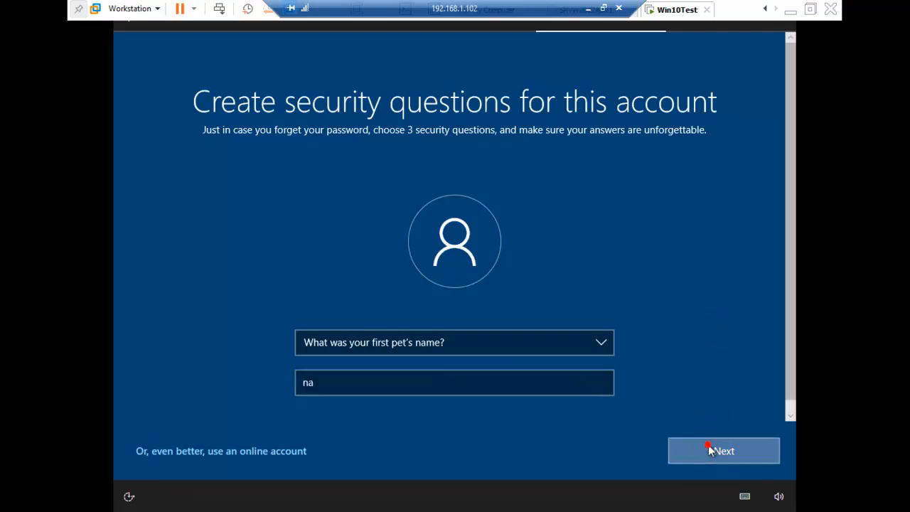
Step: Set the second security question to "What's the name of the city where you were born?" with the answer na
left_click(506, 353)
left_click(506, 353)
key("Tab")
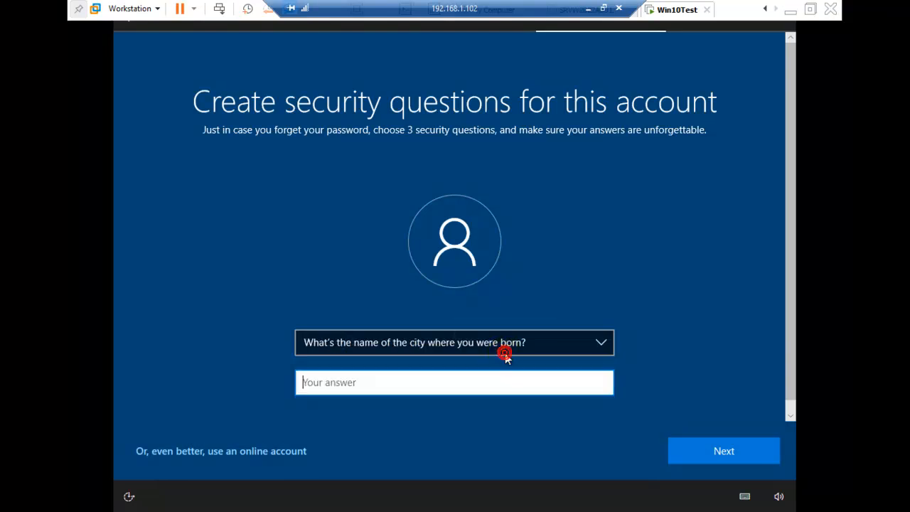
type("na")
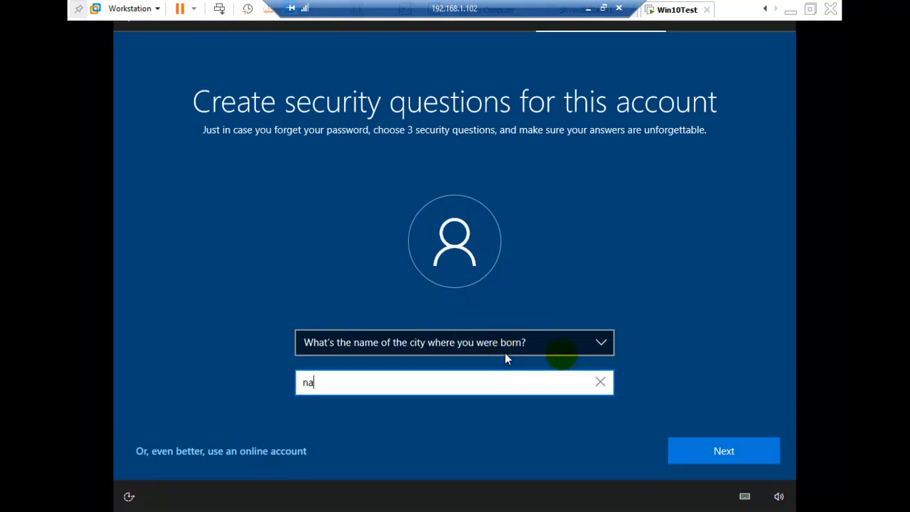
left_click(757, 456)
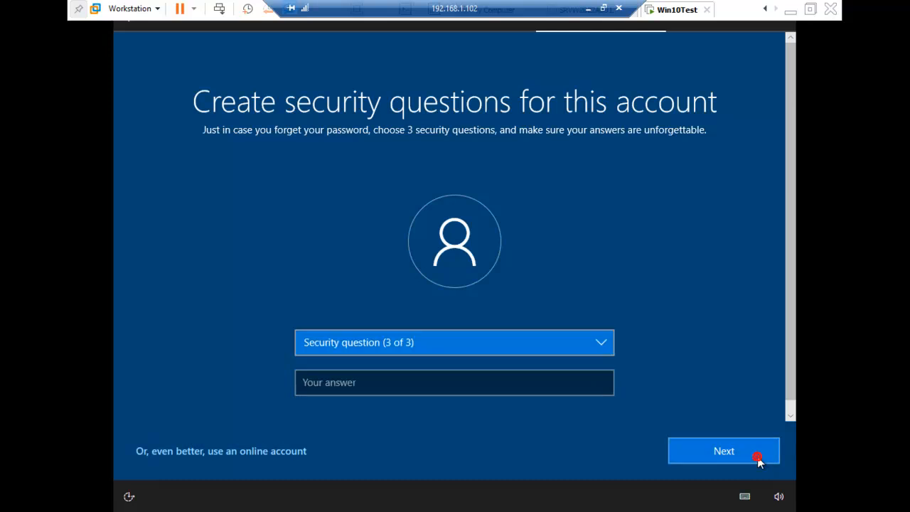
Step: Set the third security question to "What's the name of the first school you attended?" with the answer na
left_click(599, 342)
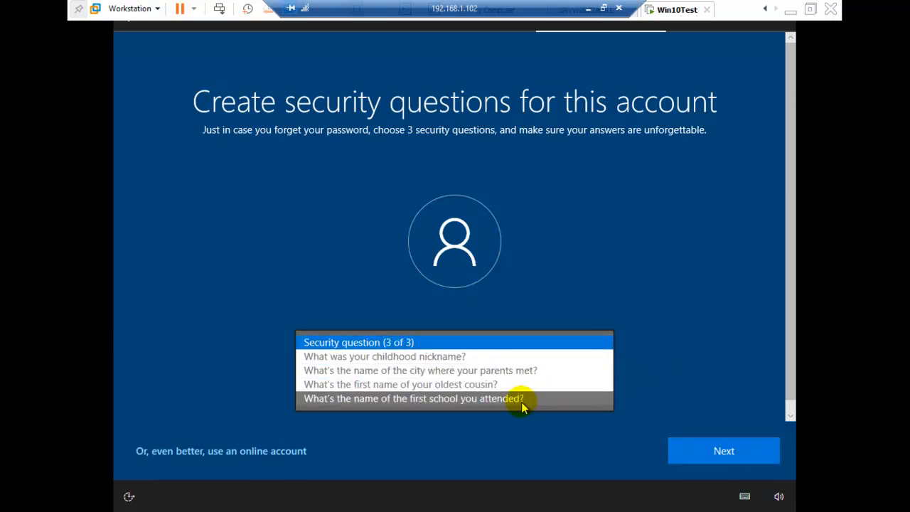
left_click(525, 400)
left_click(494, 383)
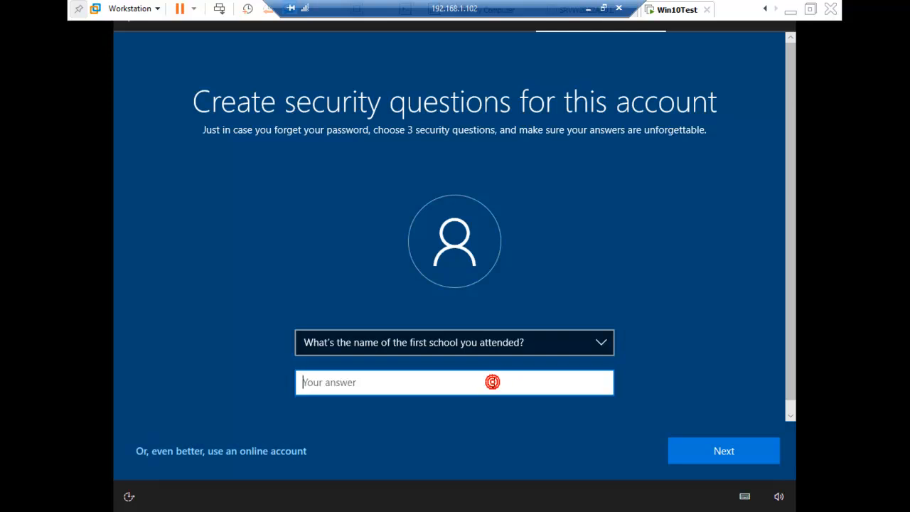
type("na")
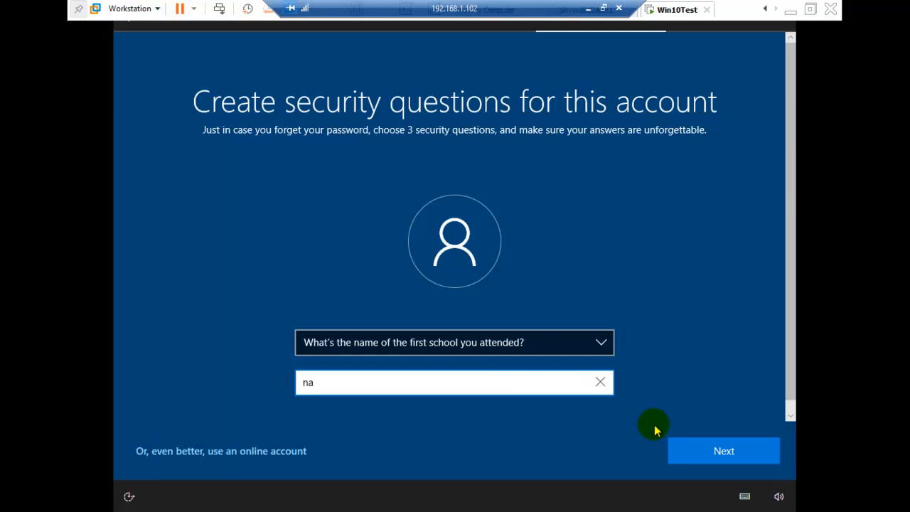
left_click(698, 450)
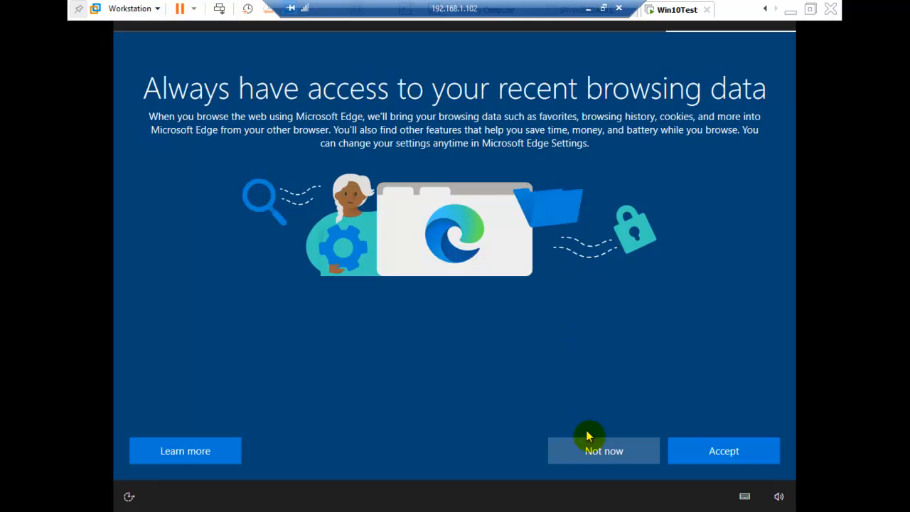
Step: Decline sharing browsing data and turn off Location, optional Diagnostic data, Find my device, Inking & typing, Advertising ID and Tailored experiences
left_click(596, 453)
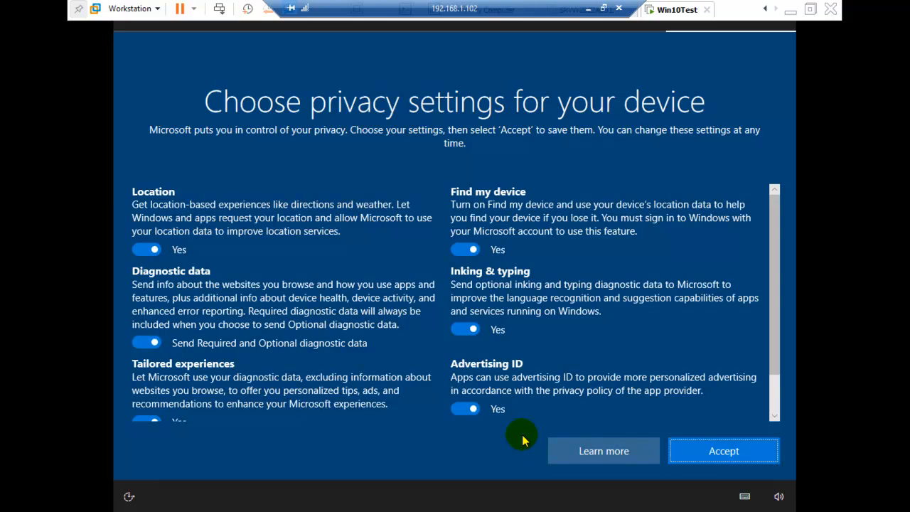
left_click(149, 250)
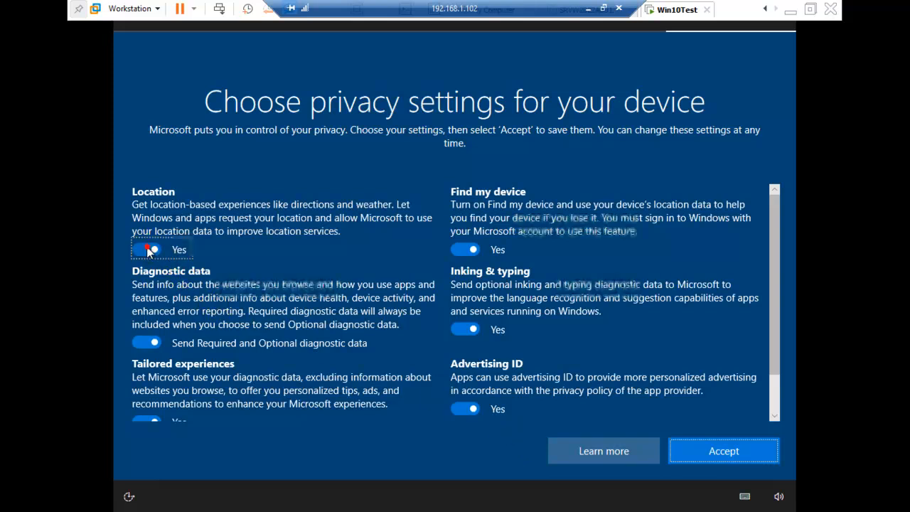
left_click(140, 341)
left_click(447, 248)
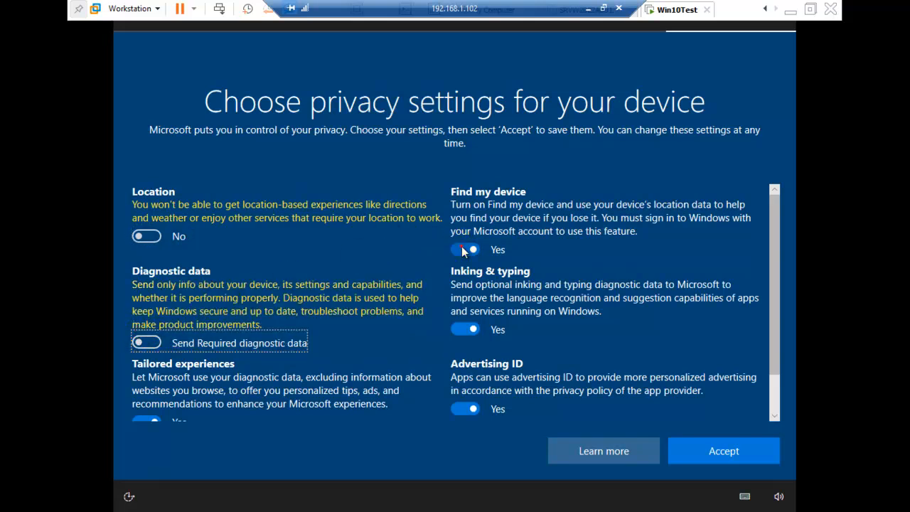
left_click(462, 319)
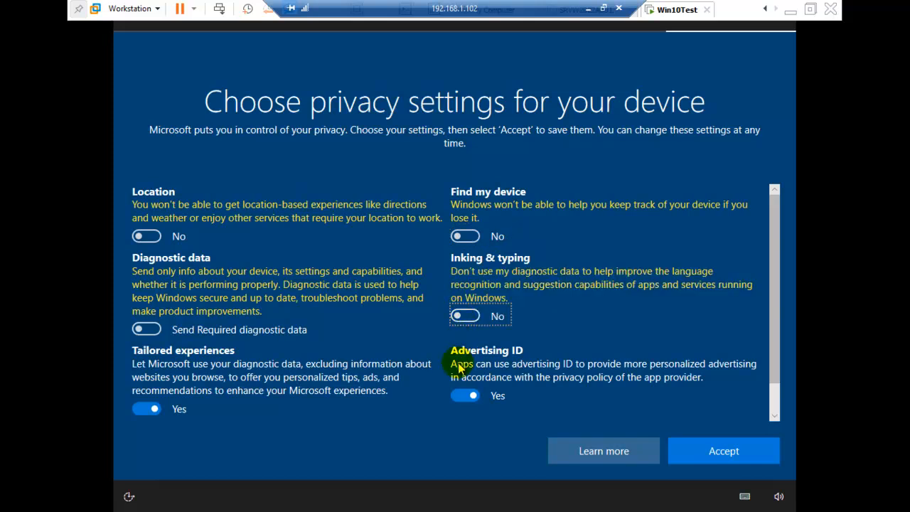
left_click(468, 396)
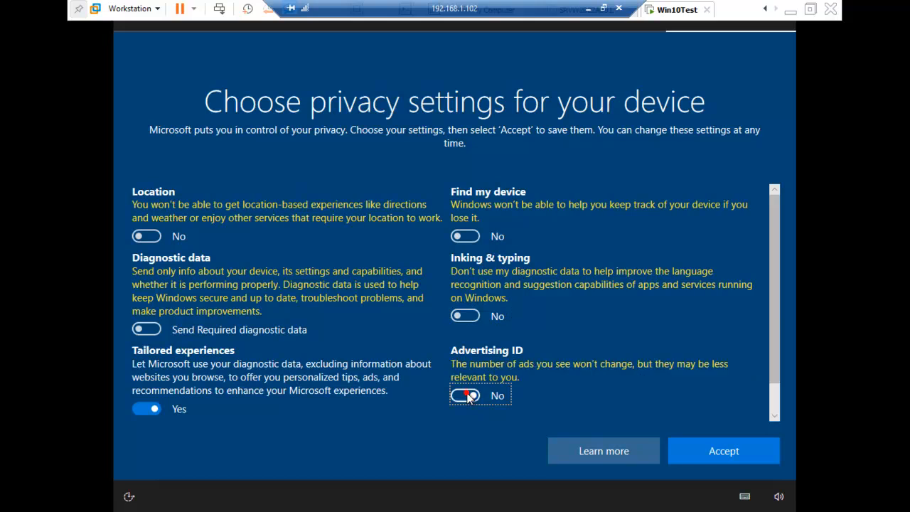
left_click(150, 409)
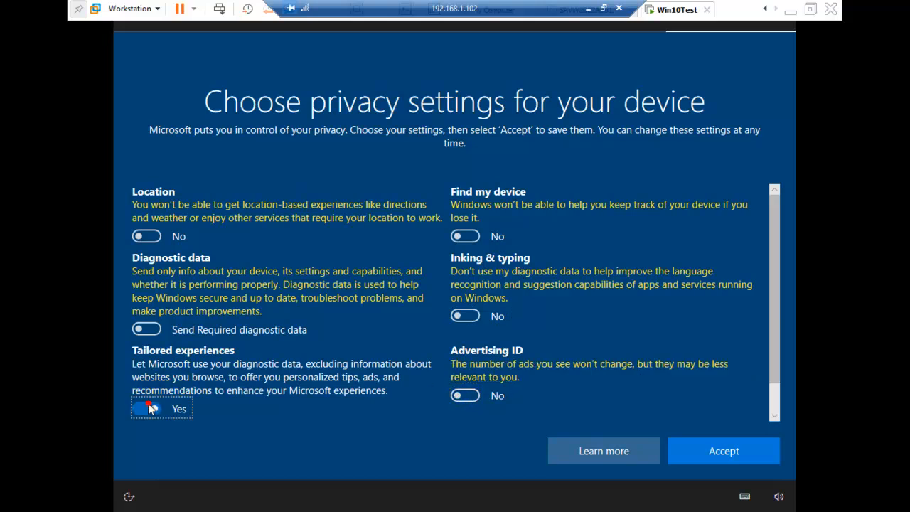
left_click(775, 415)
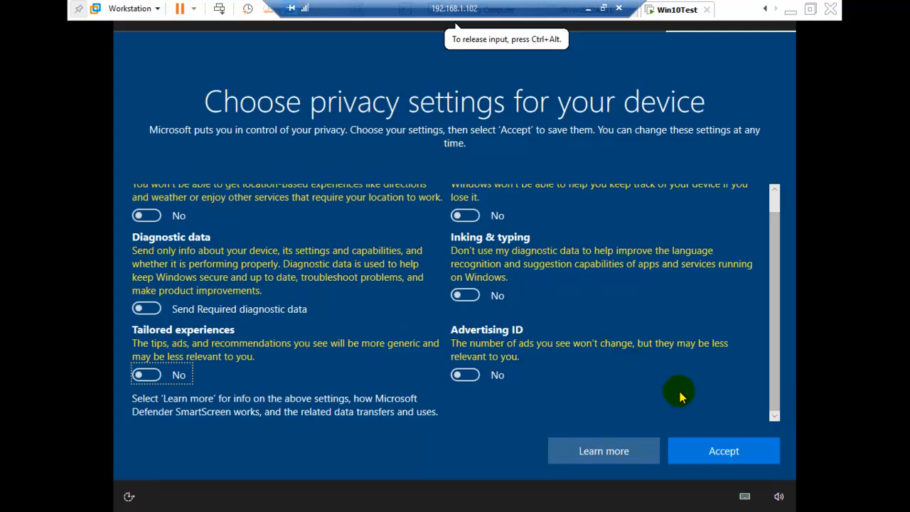
left_click(724, 453)
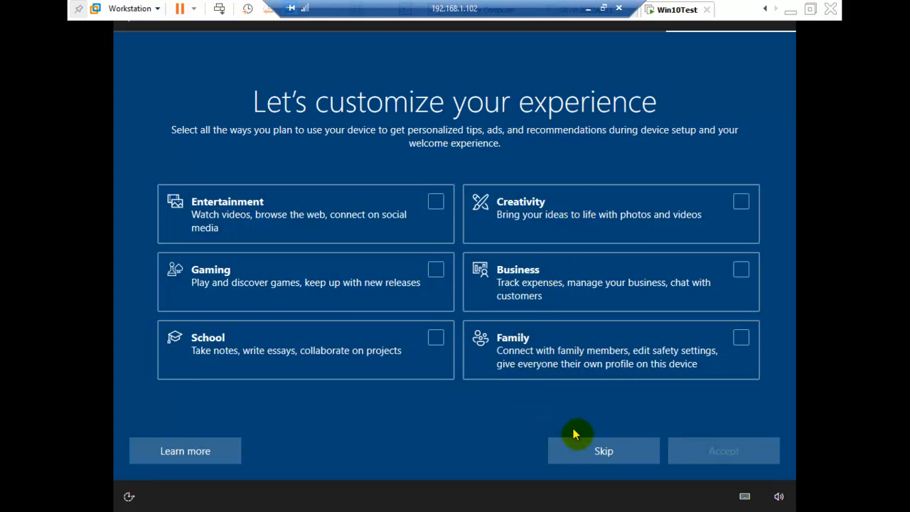
Step: Skip the experience customization and Cortana offers, and allow the PC to be discoverable on the network
left_click(588, 456)
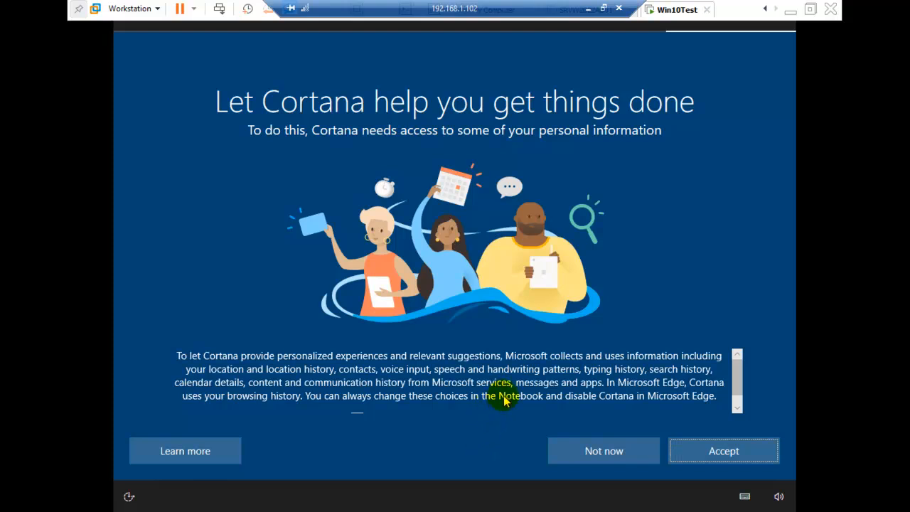
left_click(581, 455)
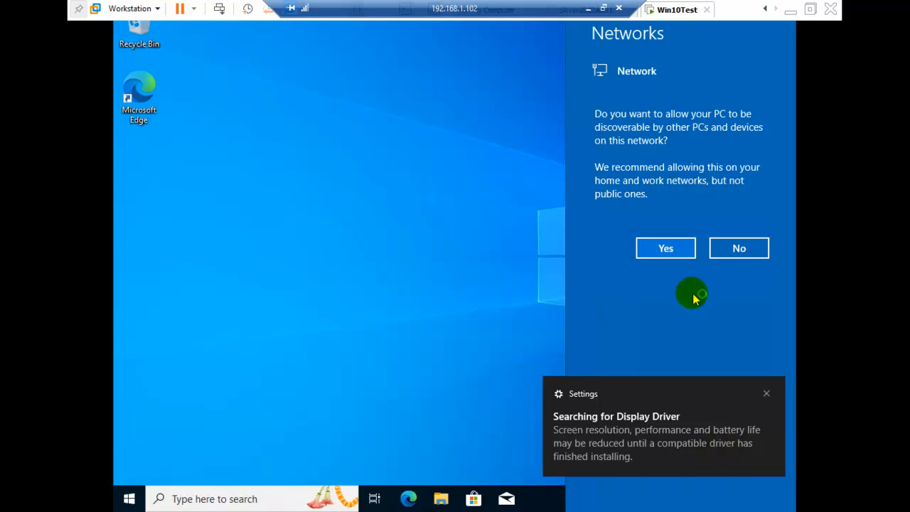
left_click(660, 250)
left_click(659, 250)
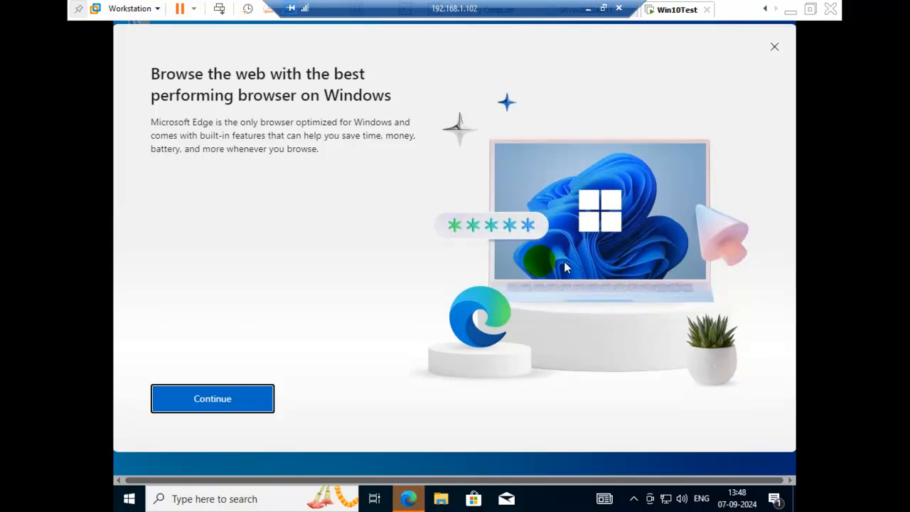
Step: Go through the Microsoft Edge welcome setup without sign-in or Google import, with regular data import and personalization of Microsoft experiences unchecked
left_click(254, 411)
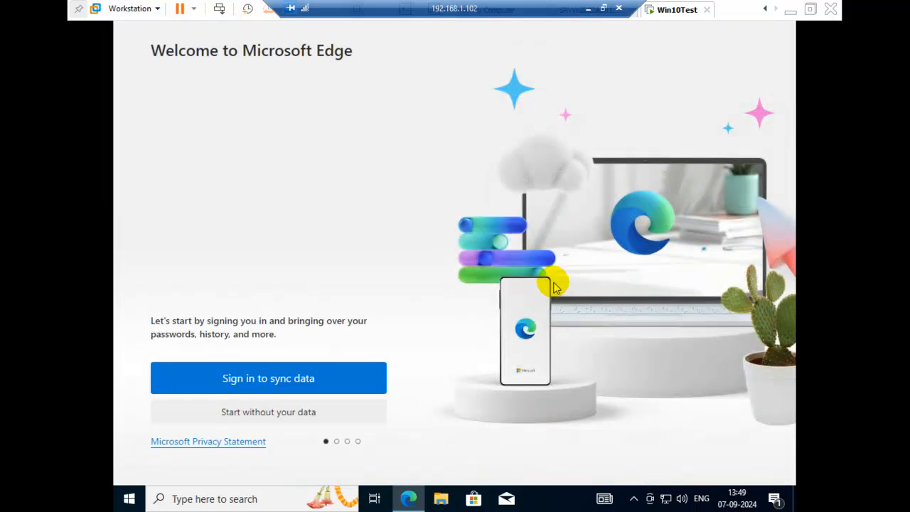
left_click(262, 416)
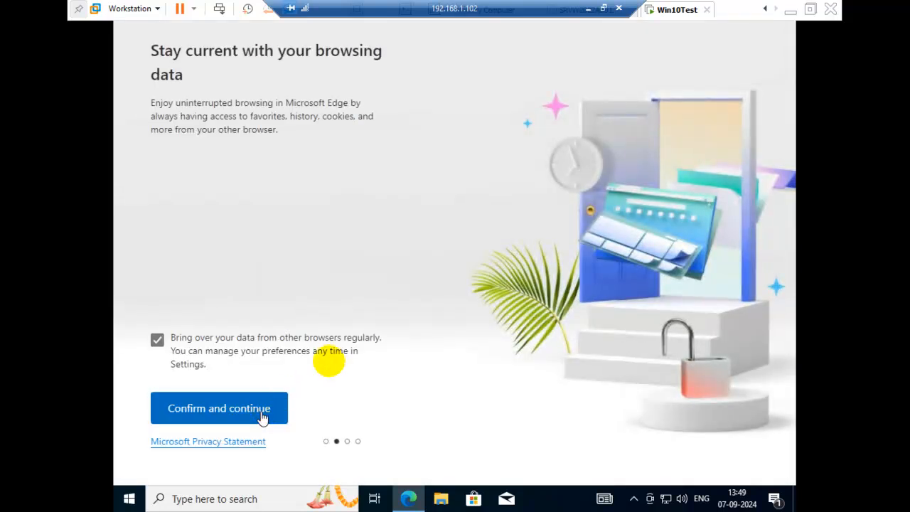
left_click(155, 339)
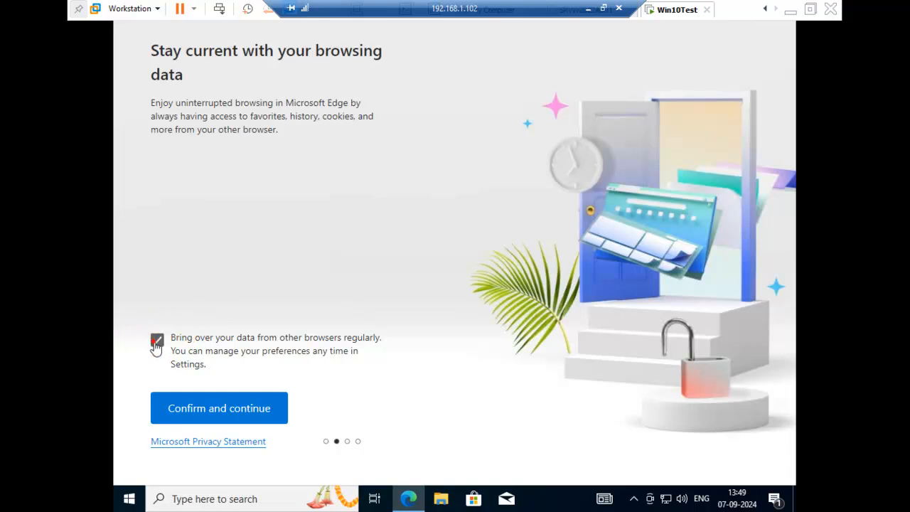
left_click(187, 405)
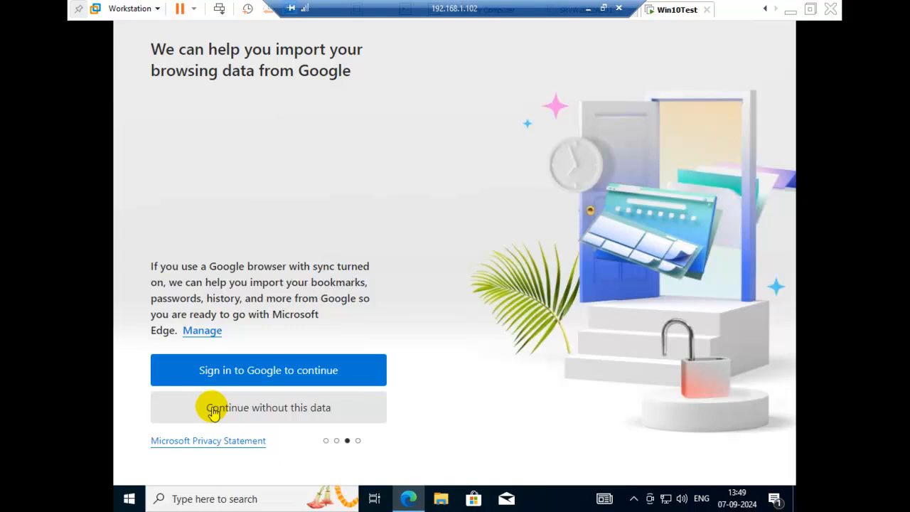
left_click(213, 408)
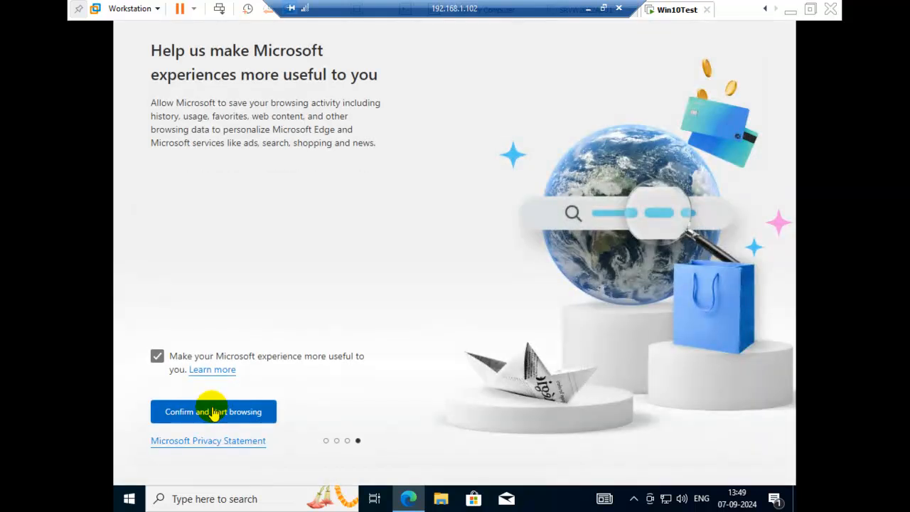
left_click(159, 357)
left_click(184, 415)
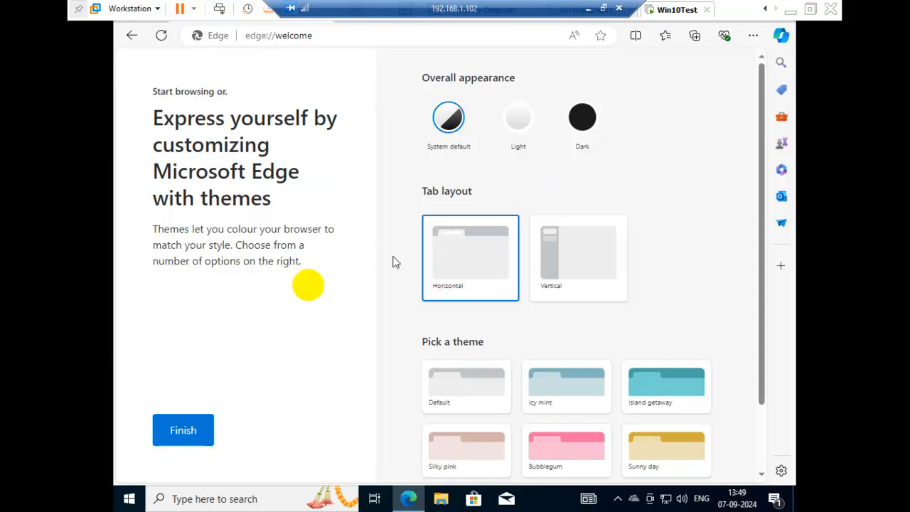
Step: Finish the Edge welcome setup with the default appearance, tab layout and theme, and close the browser
left_click(156, 442)
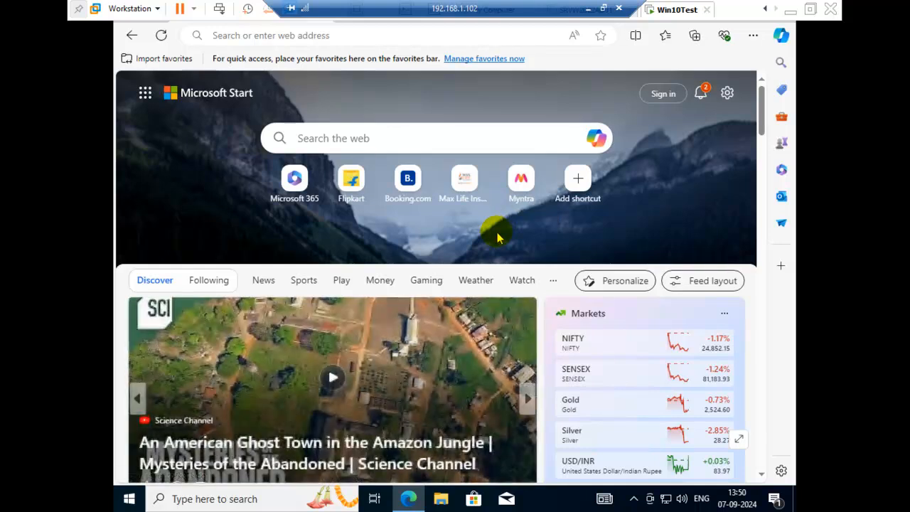
key("alt+F4")
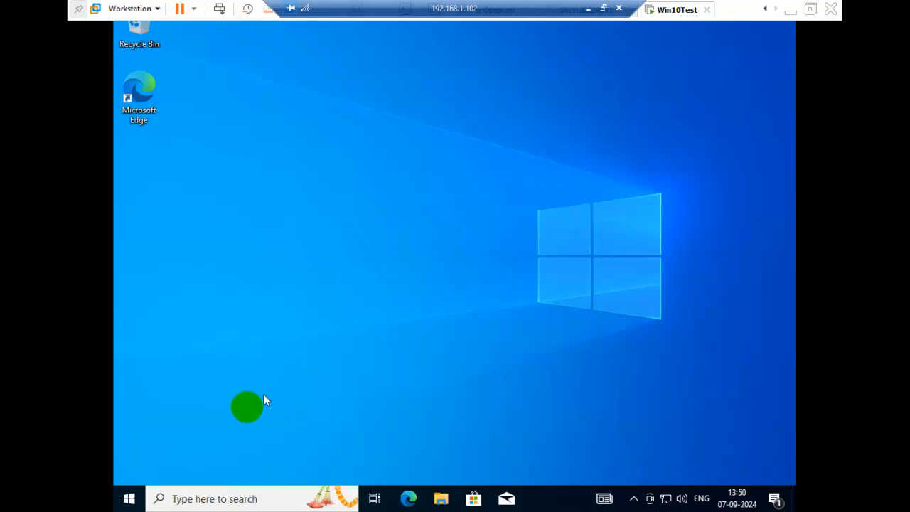
Step: Open Command Prompt in the virtual machine and run systeminfo
left_click(136, 497)
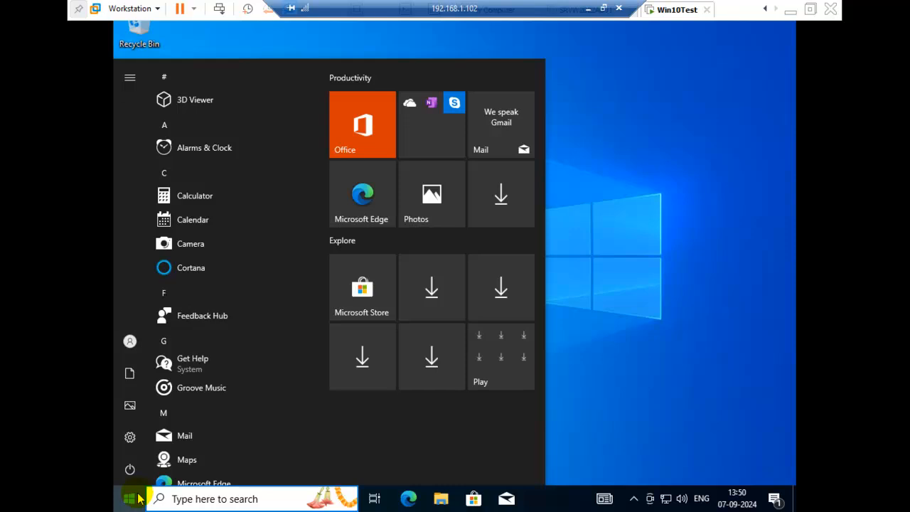
type("cmd")
left_click(139, 498)
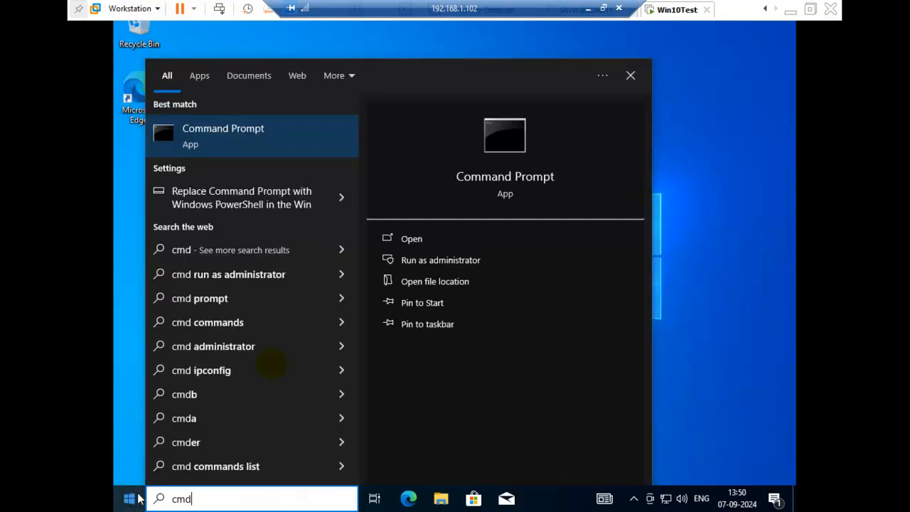
left_click(294, 137)
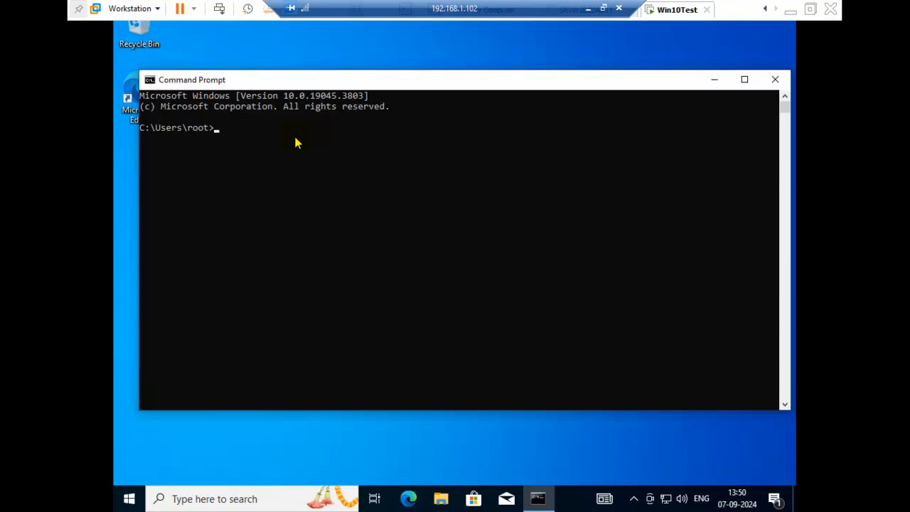
type("systeminfo")
key("Return")
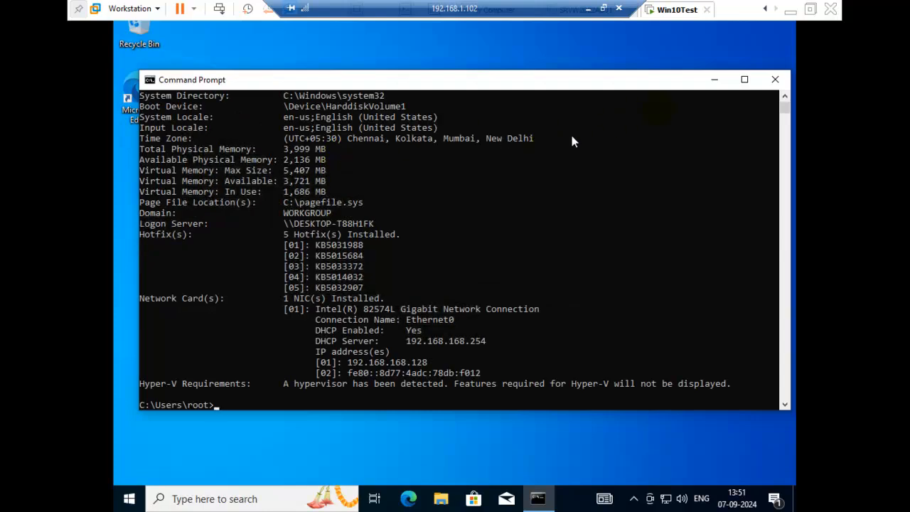
Step: Examine the systeminfo output back up to its beginning, including the host name, OS name and version
left_click(788, 97)
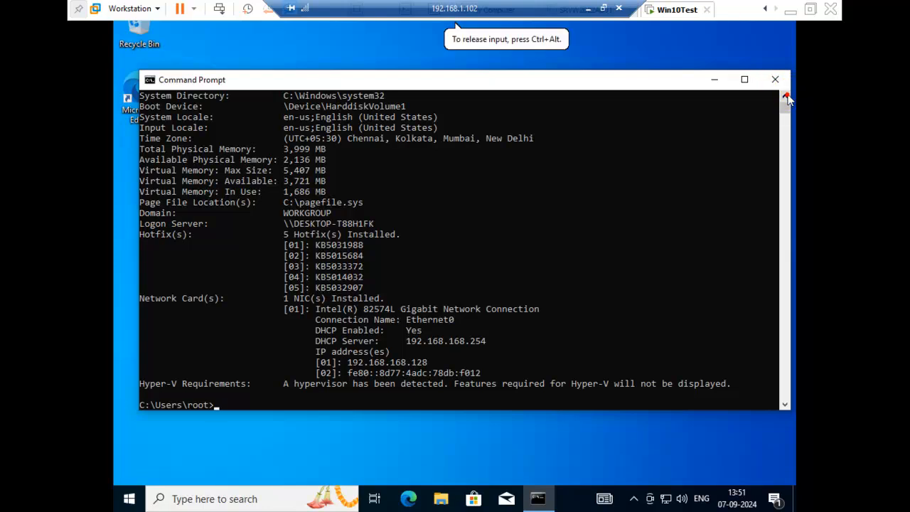
left_click(786, 98)
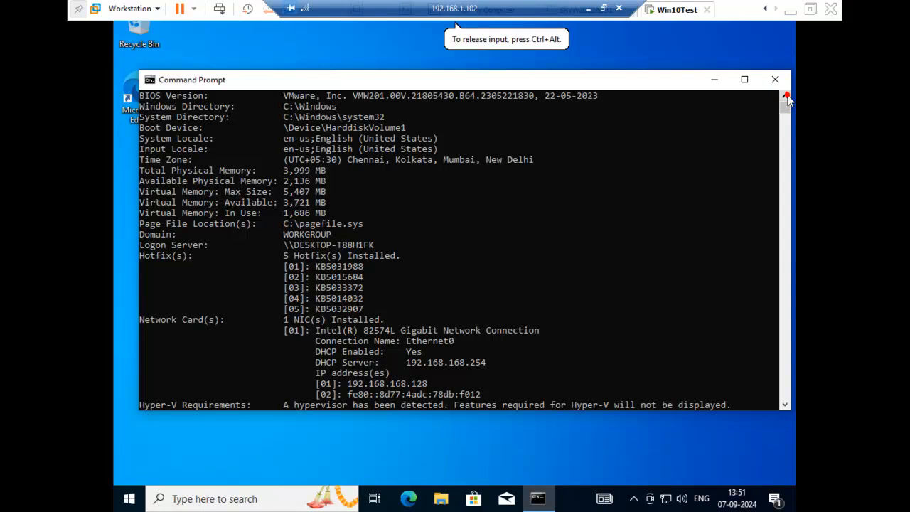
left_click(787, 98)
left_click(786, 98)
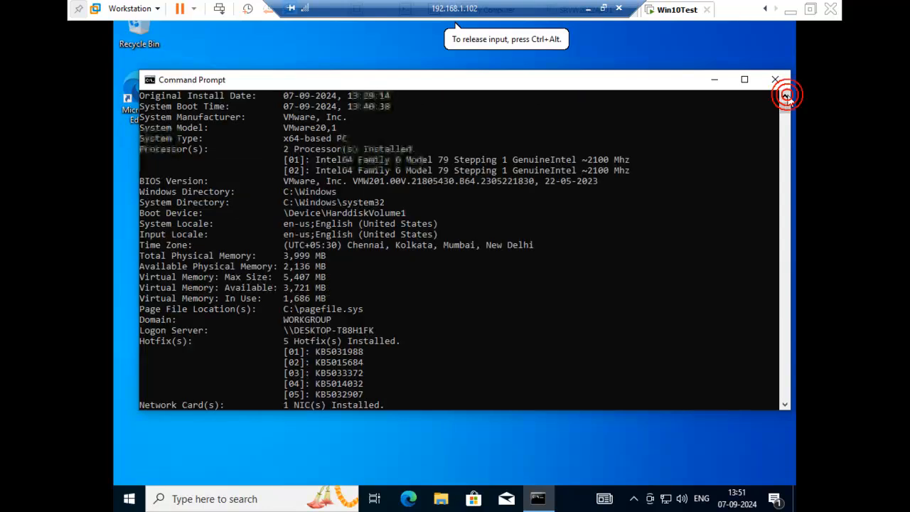
left_click(786, 98)
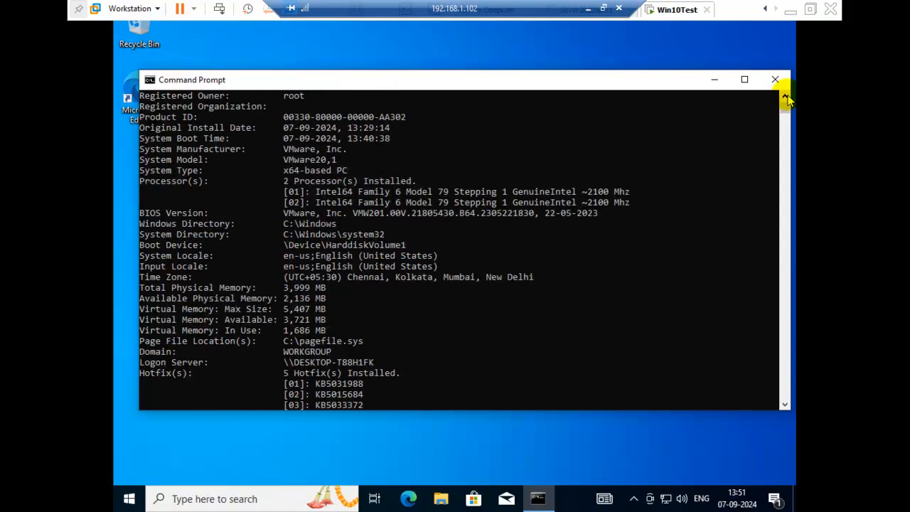
left_click(786, 98)
left_click(787, 97)
left_click(786, 98)
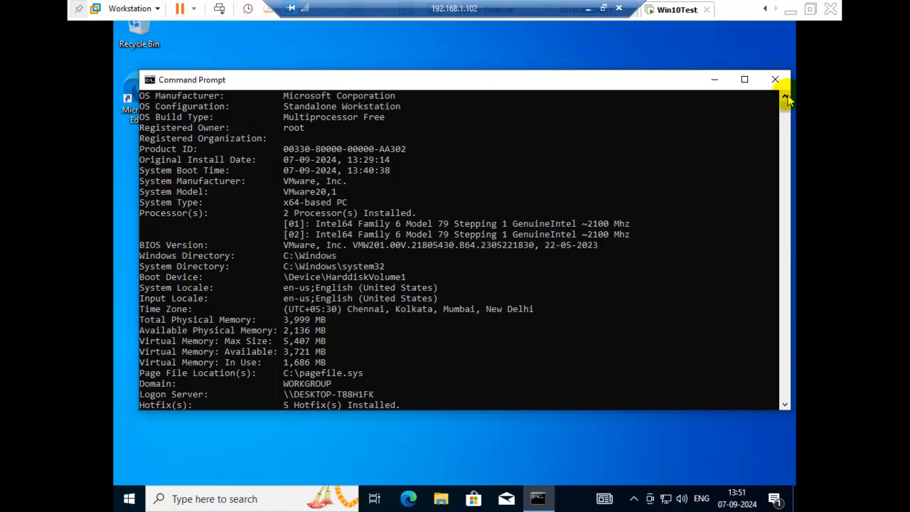
left_click(786, 97)
left_click(786, 98)
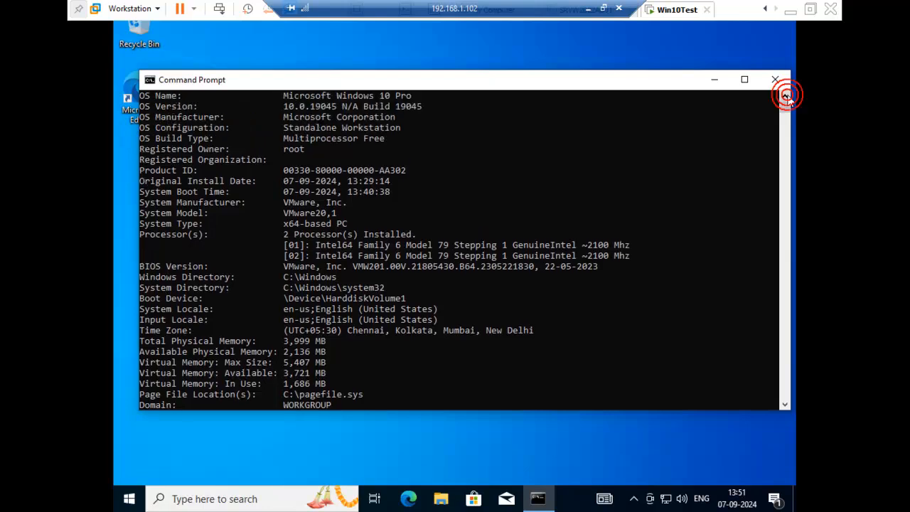
left_click(787, 98)
left_click(786, 97)
left_click(787, 97)
left_click(786, 97)
left_click(787, 97)
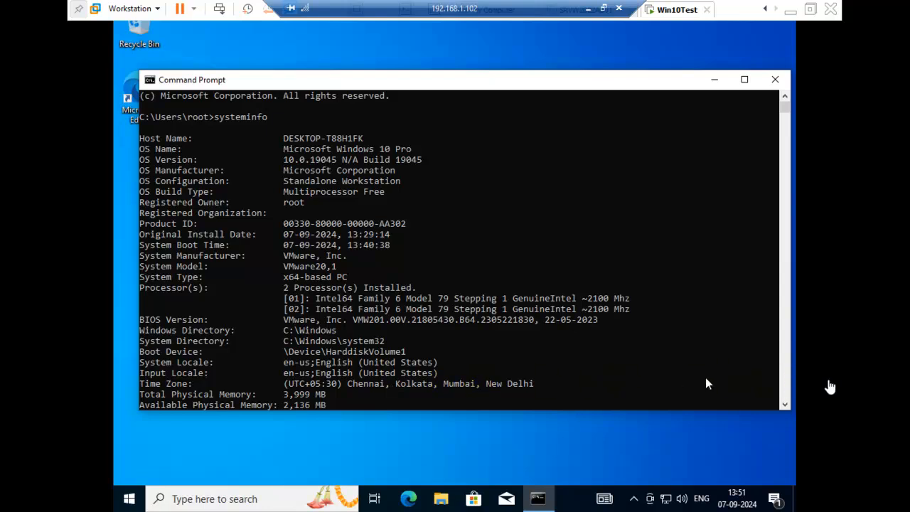
Step: Review the rest of the systeminfo output down to the memory, hotfix and network card details, and close Command Prompt
left_click(786, 403)
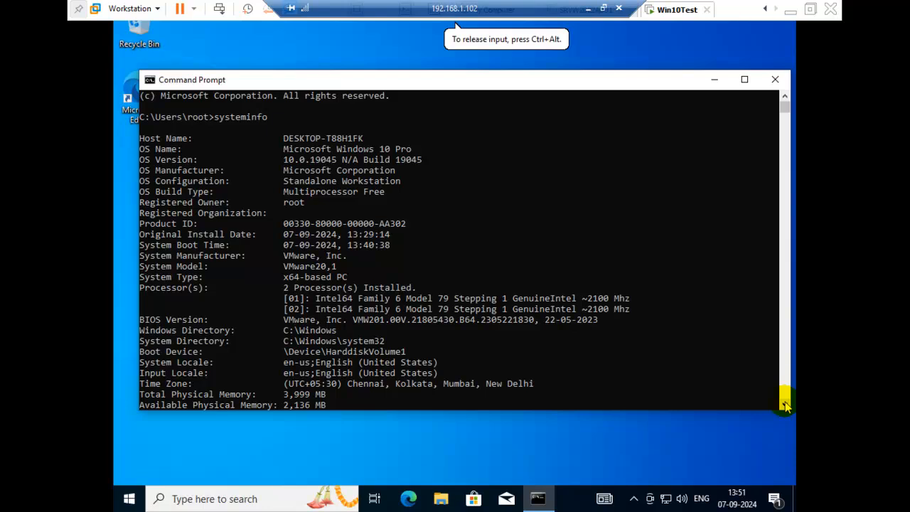
left_click(785, 404)
left_click(785, 404)
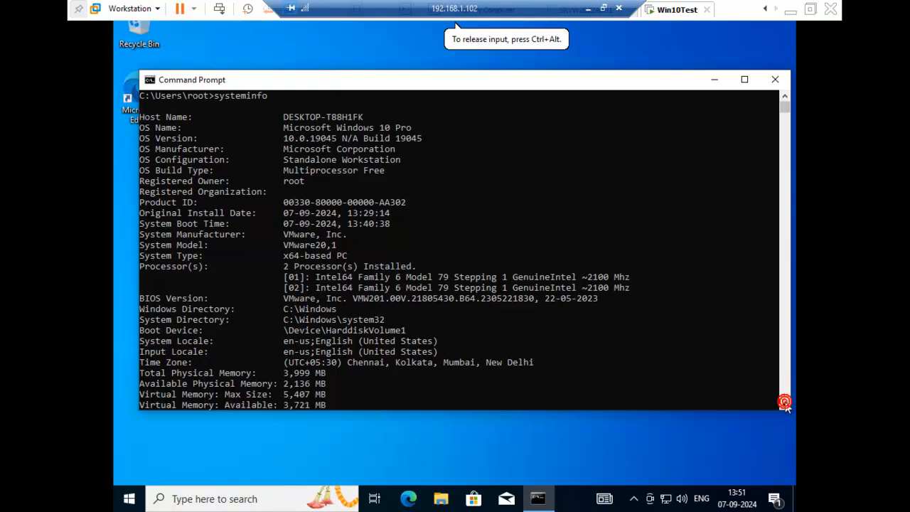
left_click(785, 404)
left_click(785, 404)
left_click(785, 404)
left_click(785, 404)
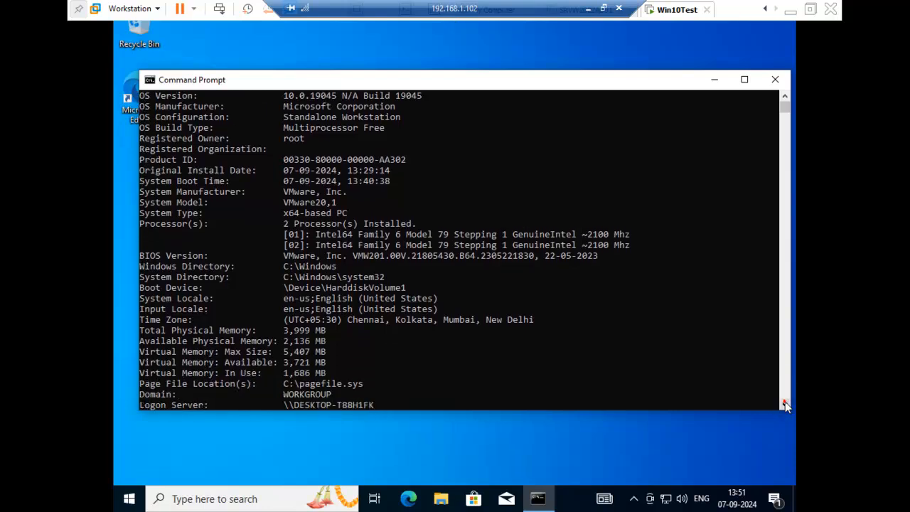
left_click(785, 404)
left_click(786, 404)
left_click(785, 404)
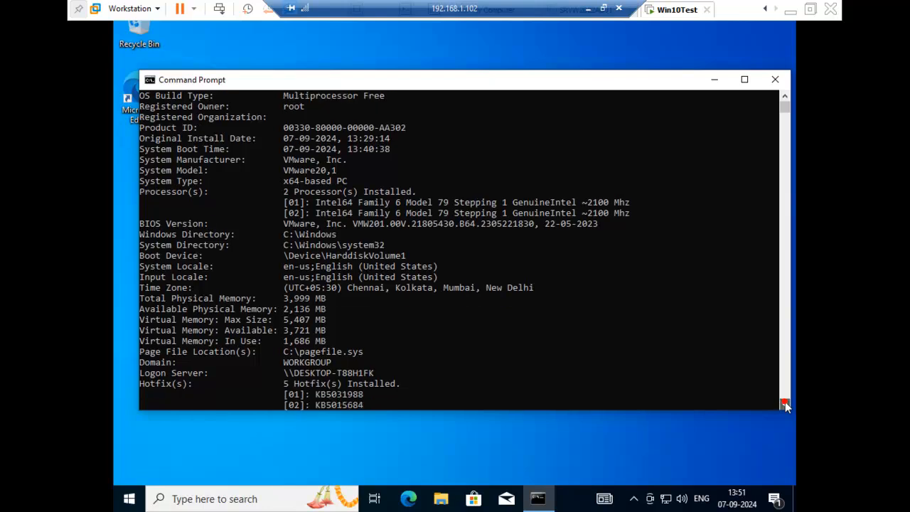
left_click(785, 404)
left_click(785, 404)
left_click(785, 404)
left_click(785, 403)
left_click(786, 404)
left_click(785, 403)
left_click(785, 403)
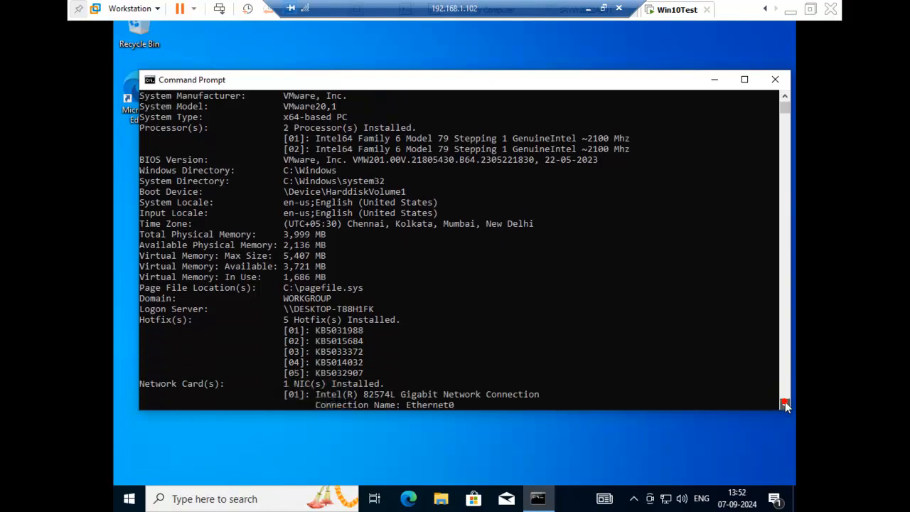
left_click(785, 404)
left_click(785, 404)
left_click(785, 404)
left_click(786, 404)
left_click(785, 404)
left_click(785, 404)
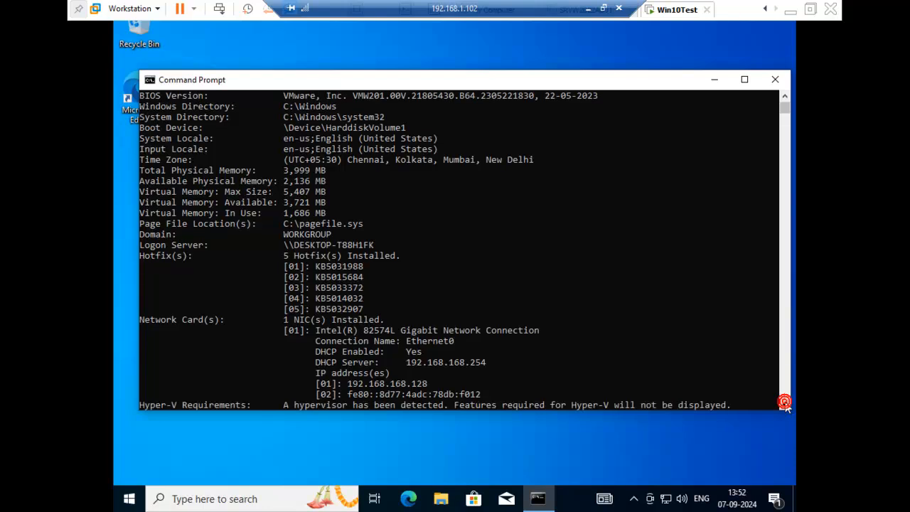
left_click(785, 404)
left_click(785, 404)
left_click(785, 404)
left_click(785, 404)
left_click(785, 404)
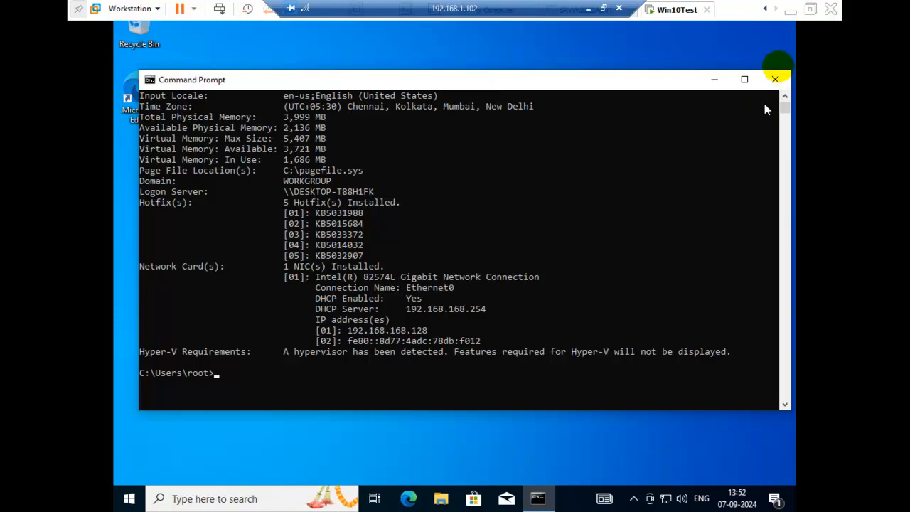
left_click(779, 80)
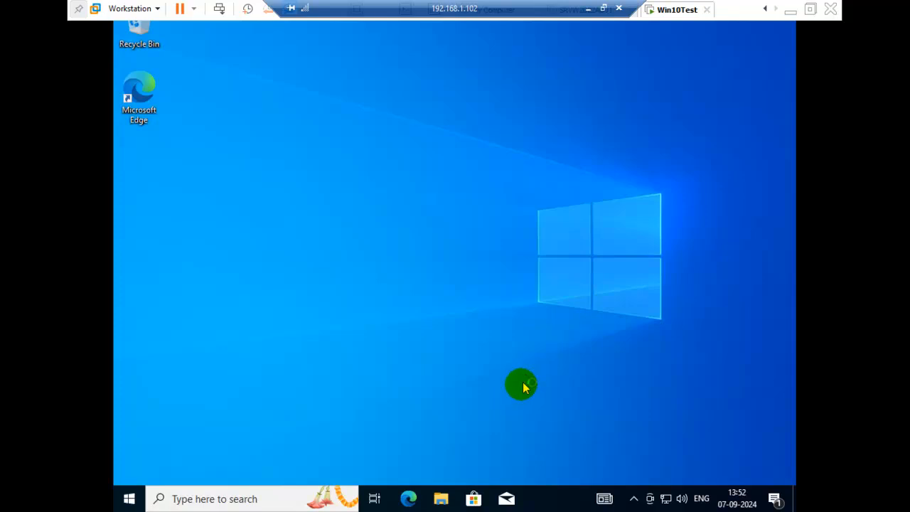
Step: Open the properties of This PC from File Explorer and maximize the About page showing the device specifications
left_click(453, 497)
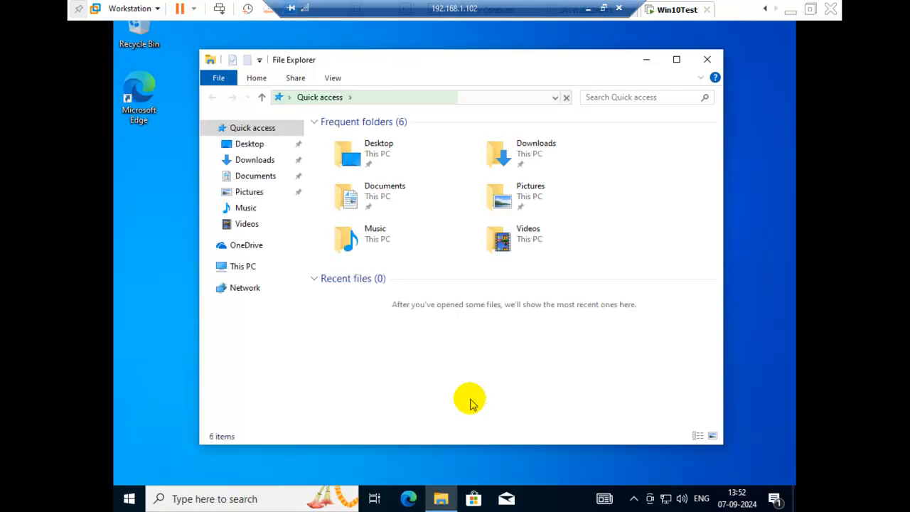
right_click(243, 270)
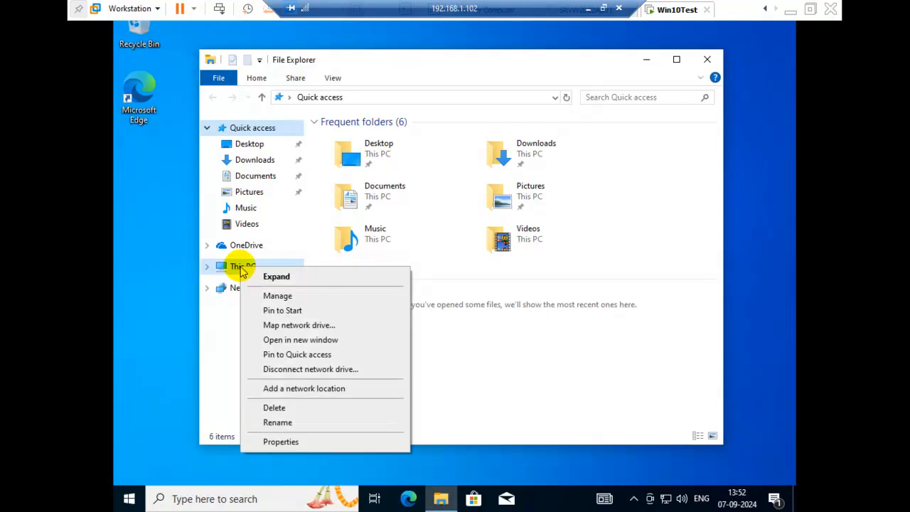
left_click(286, 444)
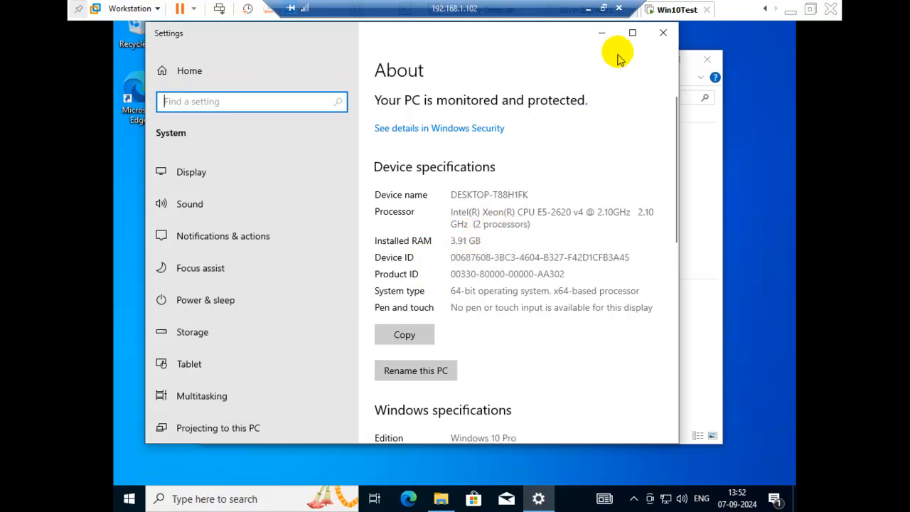
left_click(632, 33)
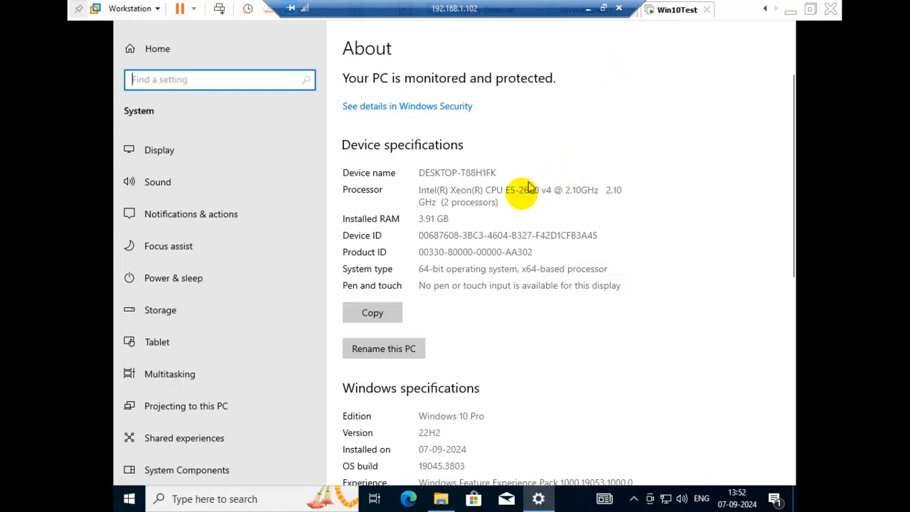
left_click(540, 268)
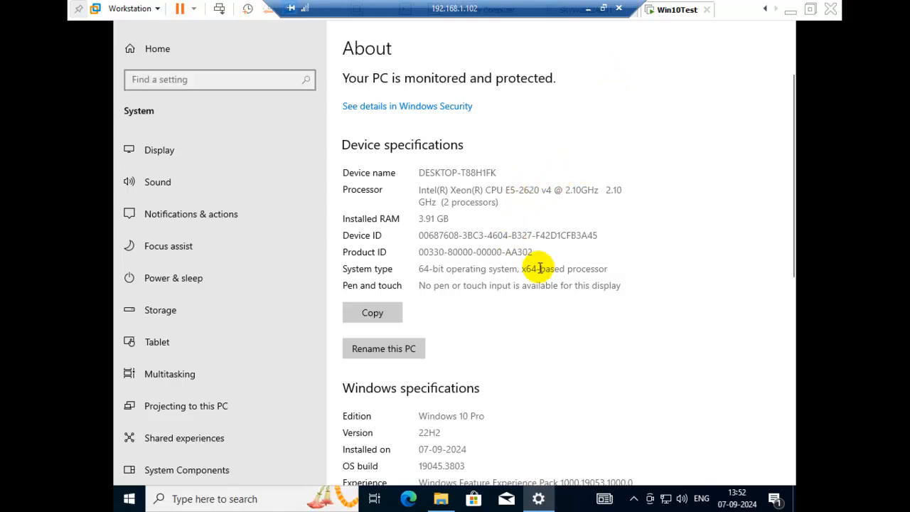
Step: Rename the PC as win10test and restart it immediately to apply the new name
left_click(405, 350)
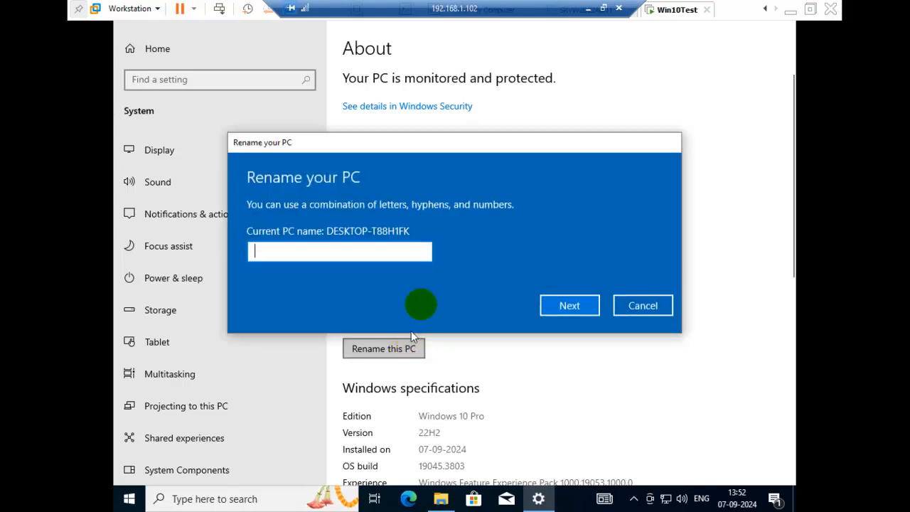
type("w")
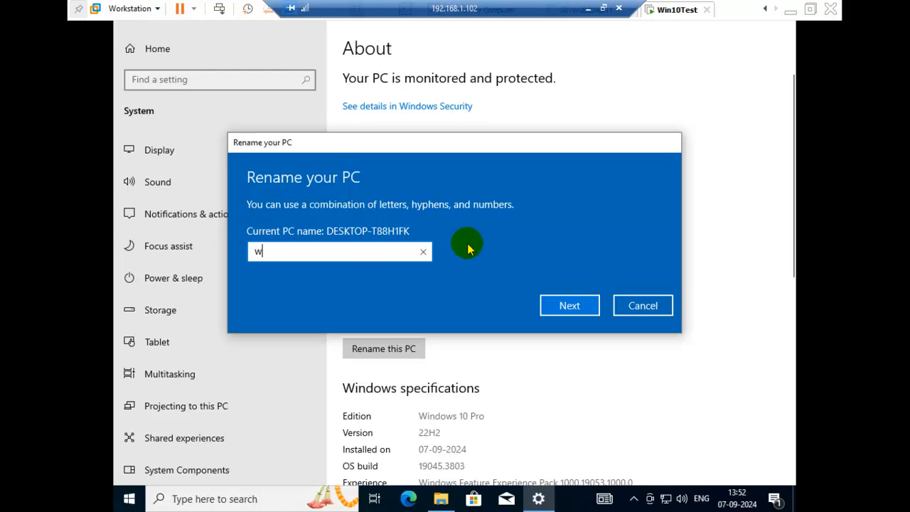
type("in10test")
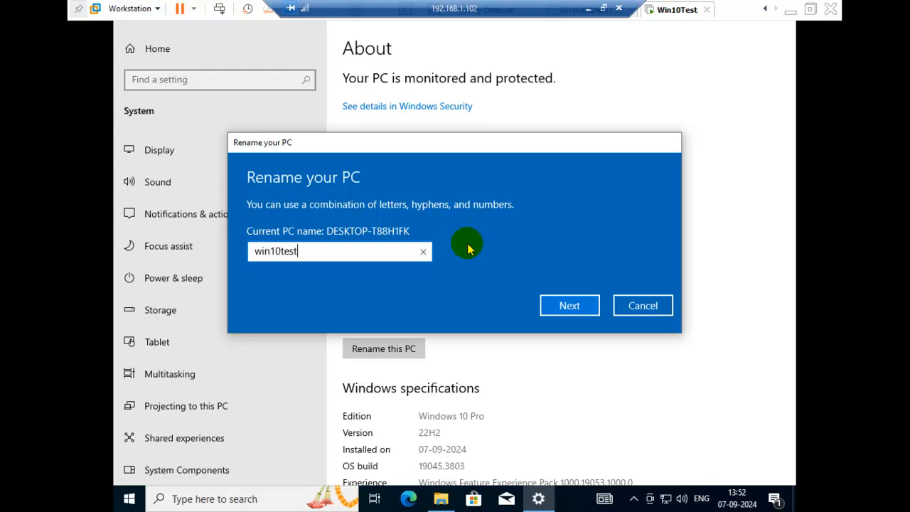
left_click(556, 306)
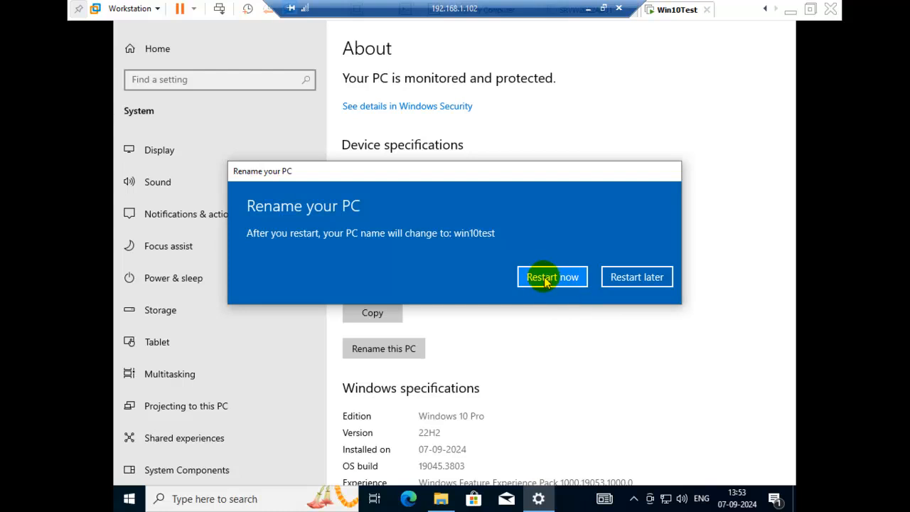
left_click(545, 280)
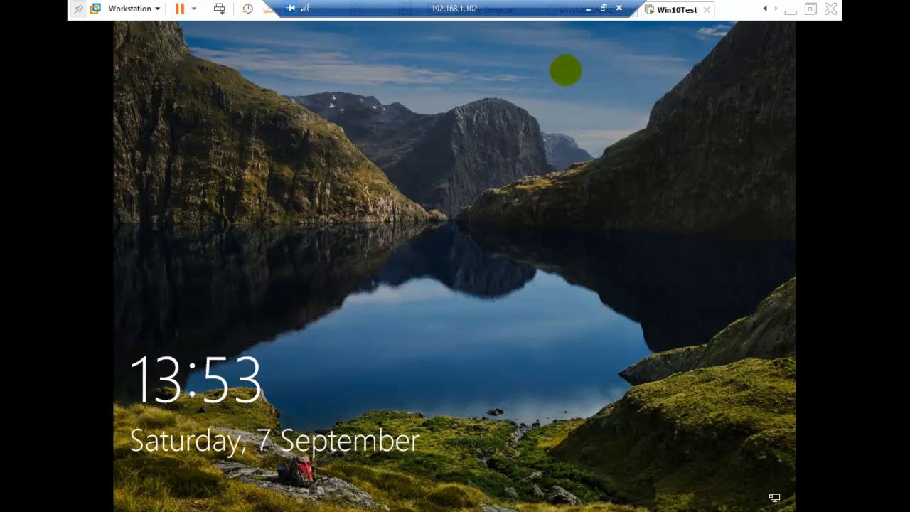
Step: Send Ctrl+Alt+Del to the Win10Test virtual machine and sign in to the root account with its password
right_click(675, 12)
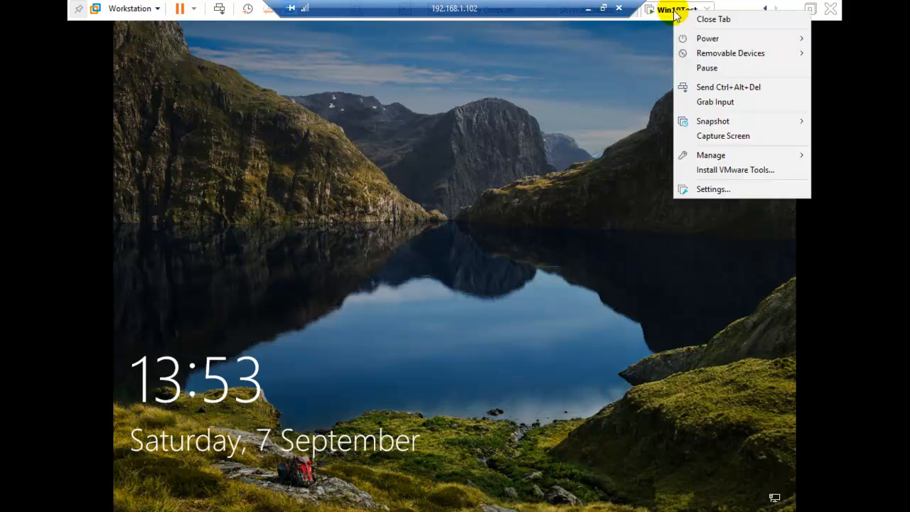
left_click(701, 87)
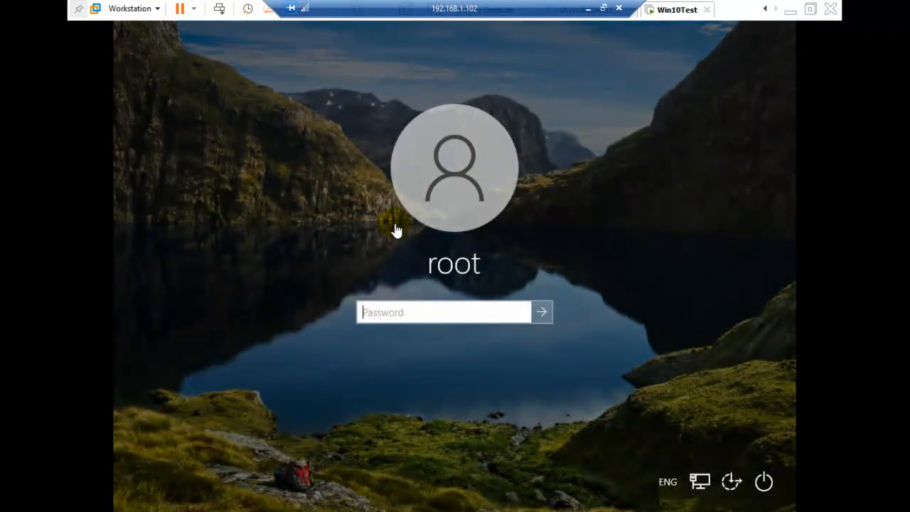
left_click(400, 308)
type("•••••••••")
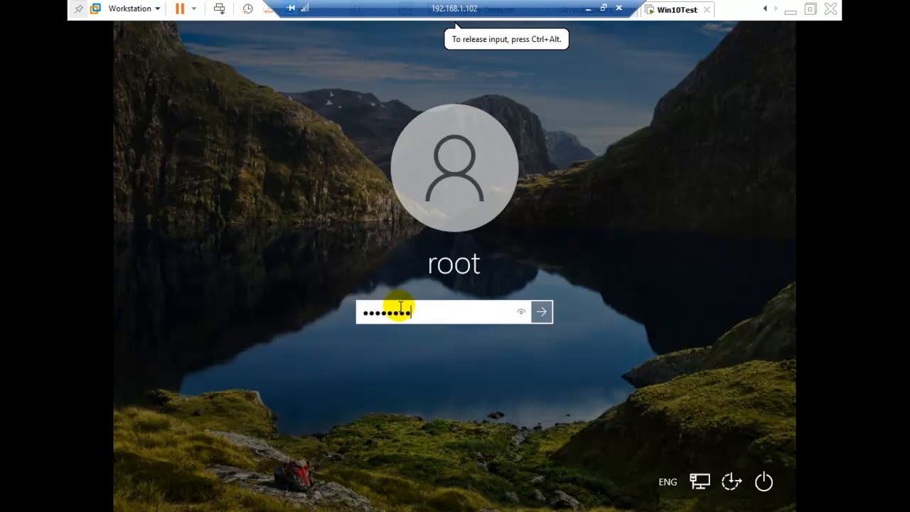
key("Return")
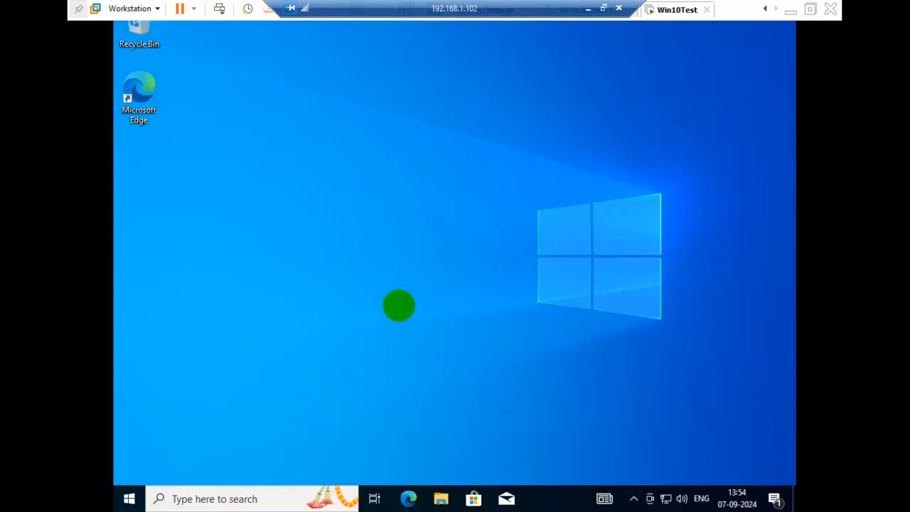
Step: Check the new device name in the properties of This PC from File Explorer and close the Settings window
left_click(444, 497)
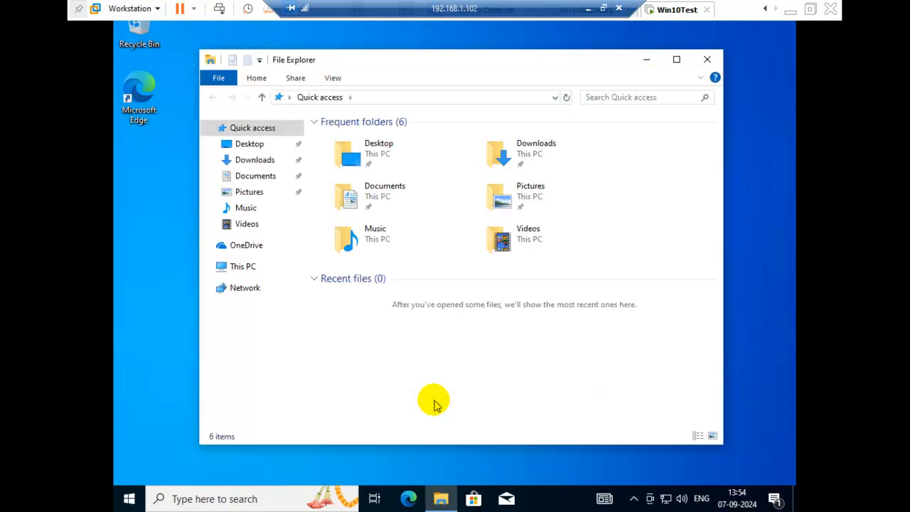
right_click(241, 270)
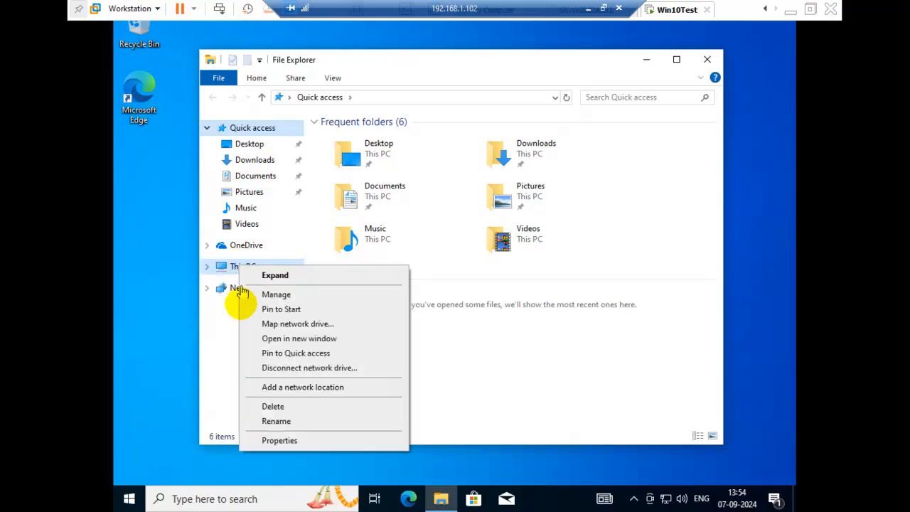
left_click(278, 441)
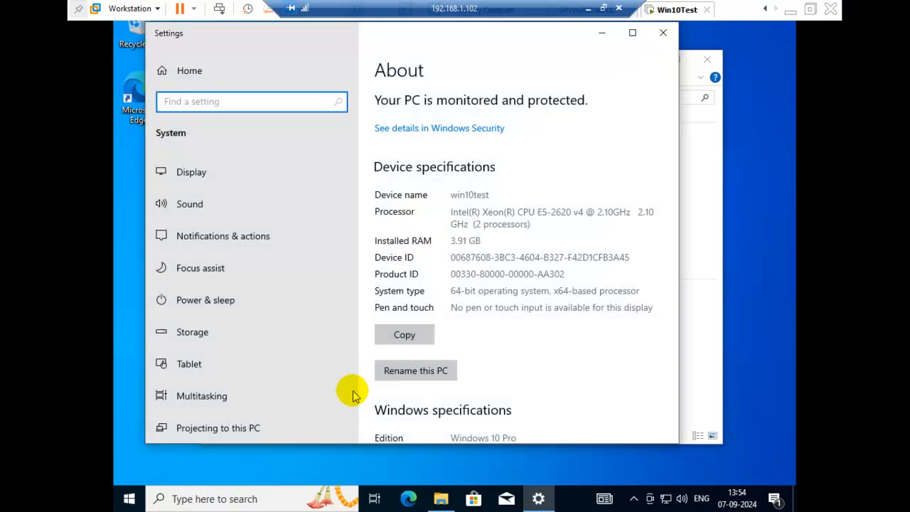
left_click(489, 193)
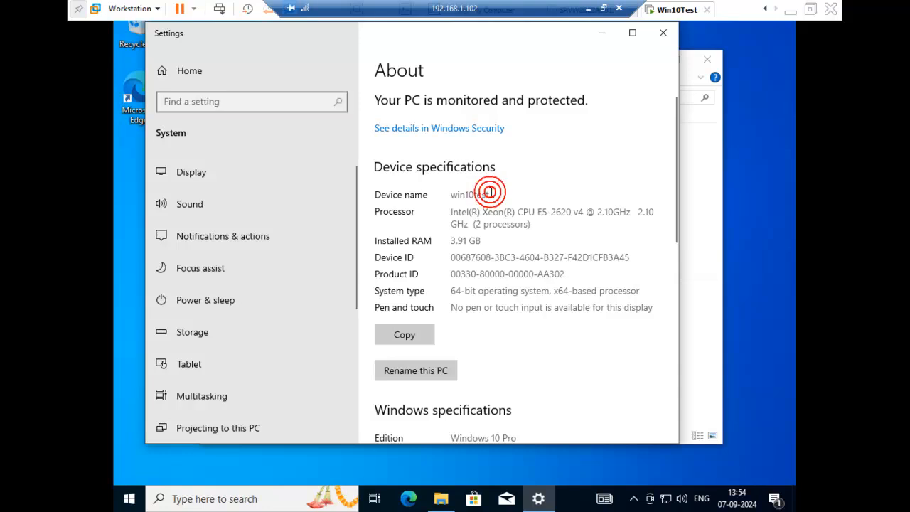
left_click(664, 33)
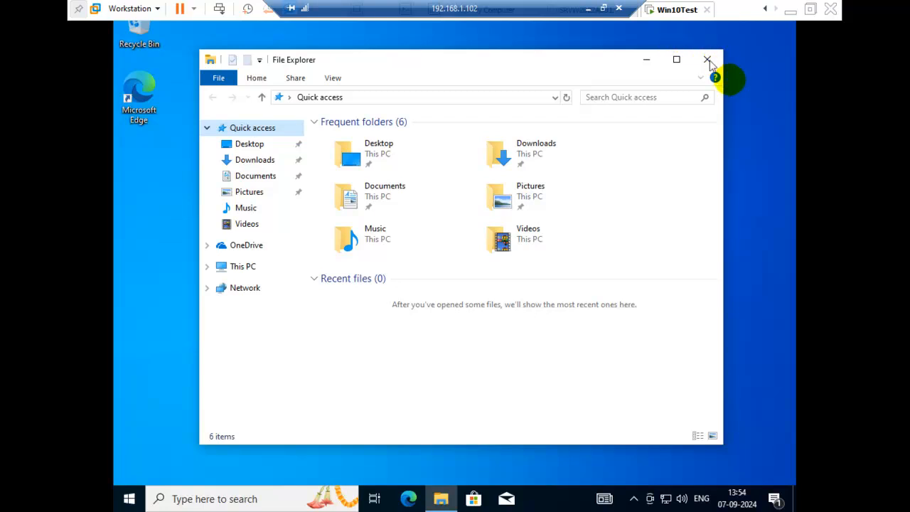
left_click(588, 12)
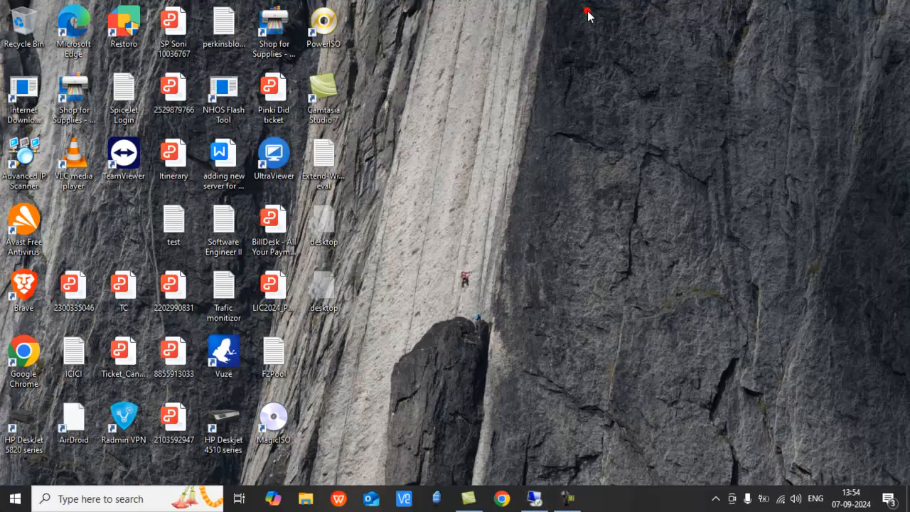
left_click(534, 498)
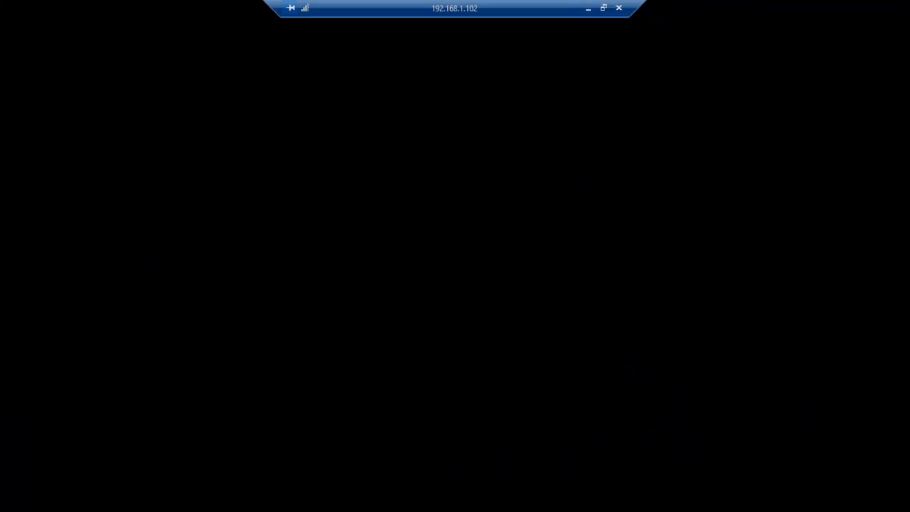